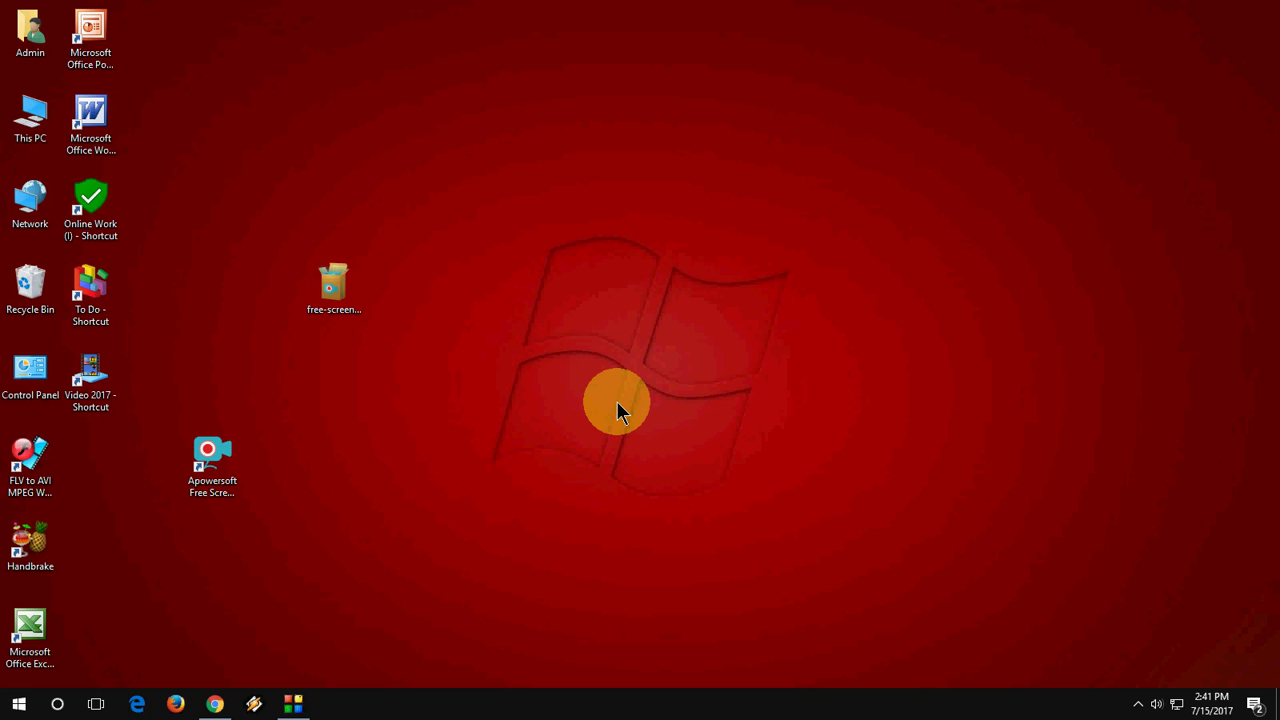
Restore Chrome from the taskbar, showing the Google results for 'free screen recorder'
{"action": "left_click", "coordinate": [215, 704]}
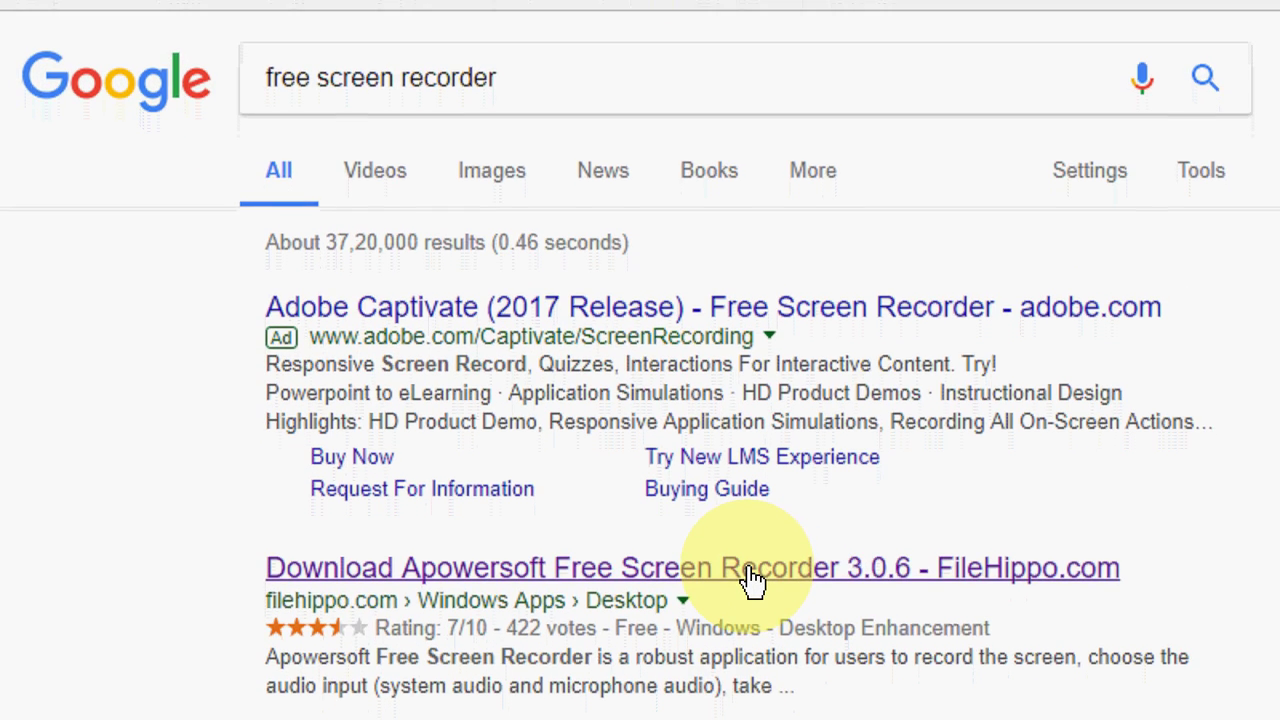
Open the FileHippo Apowersoft download page in a new tab, then minimize Chrome
{"action": "middle_click", "coordinate": [752, 575]}
{"action": "left_click", "coordinate": [240, 12]}
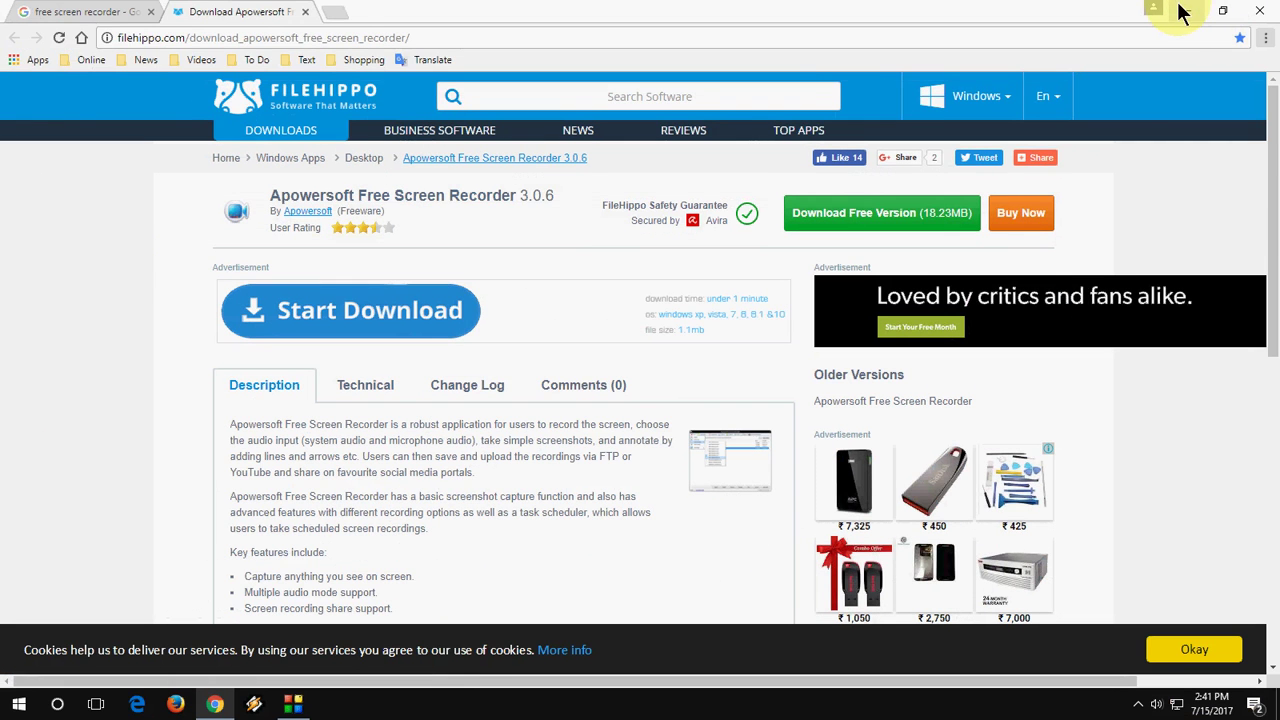
{"action": "left_click", "coordinate": [1183, 10]}
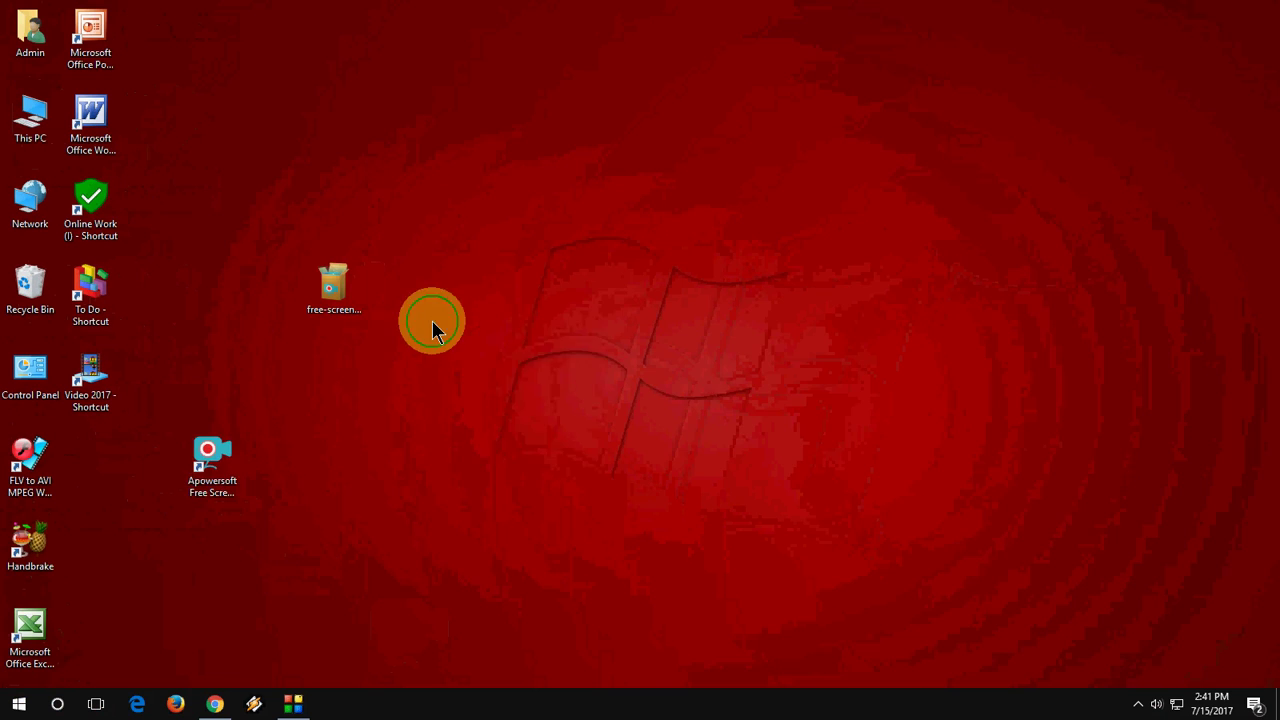
Move the Apowersoft Free Screen Recorder shortcut slightly left on the desktop
{"action": "right_click", "coordinate": [432, 321]}
{"action": "left_click", "coordinate": [437, 365]}
{"action": "left_click", "coordinate": [217, 456]}
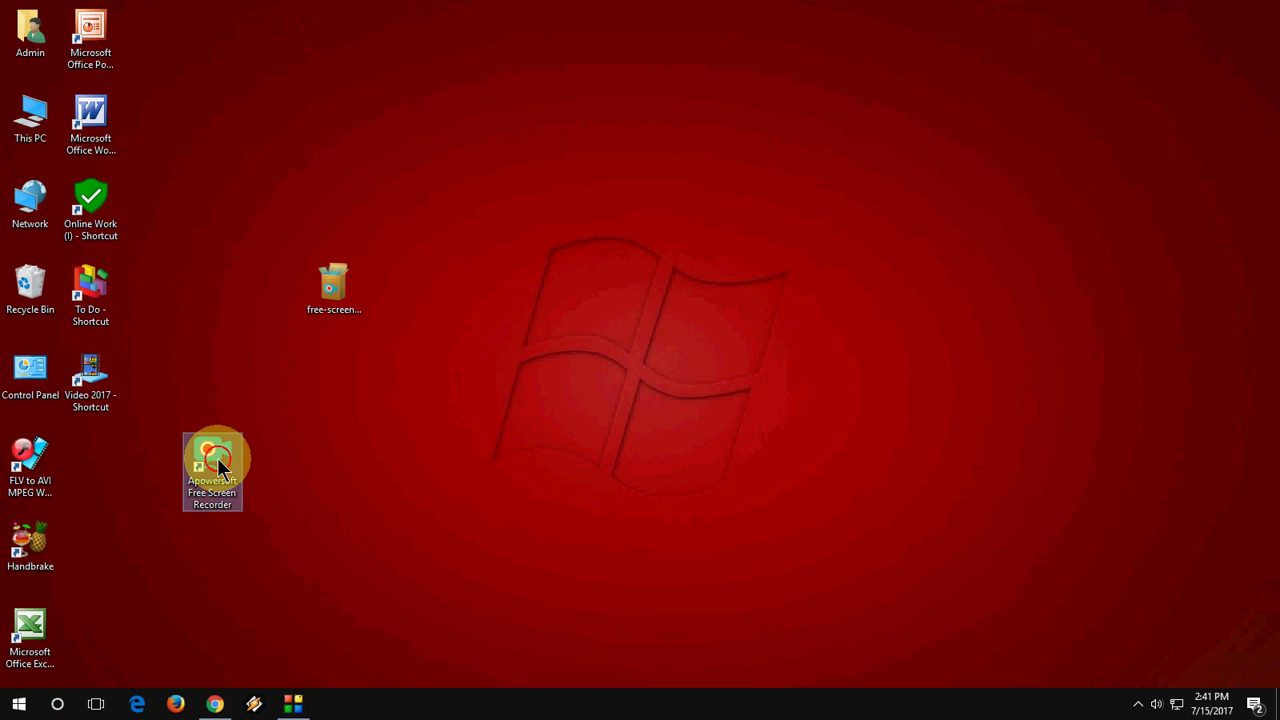
{"action": "left_click", "coordinate": [208, 462]}
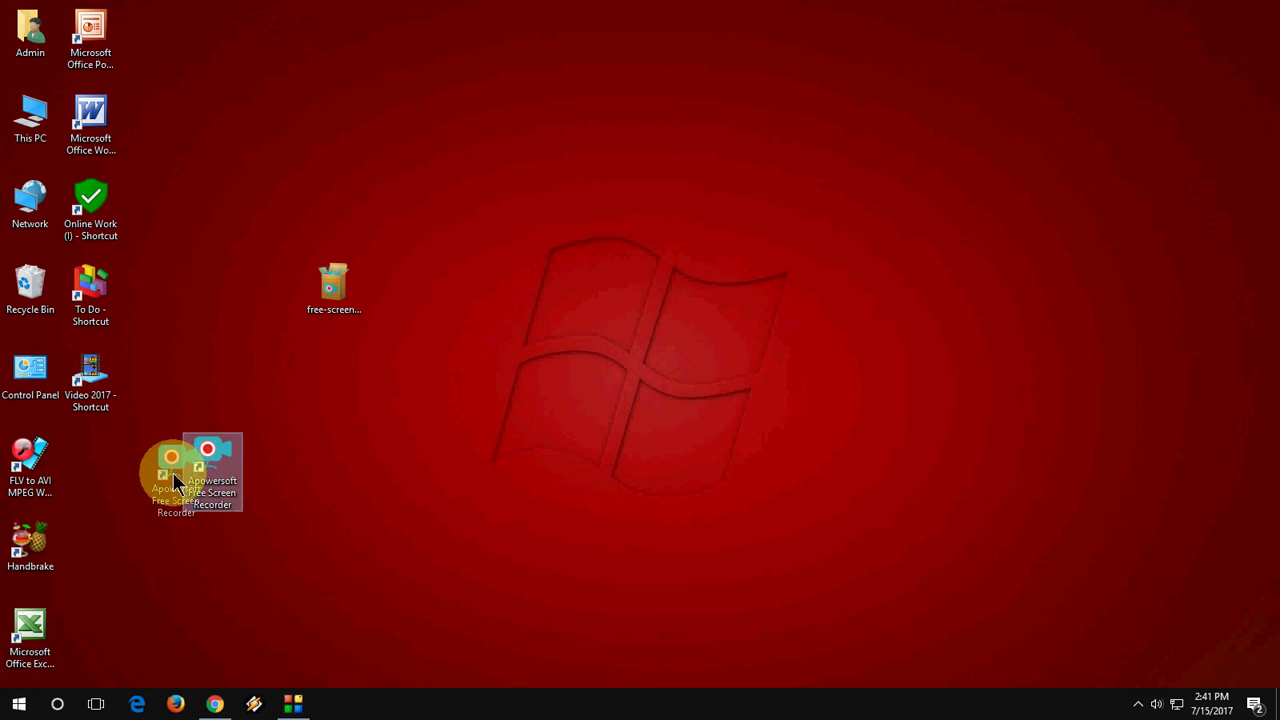
{"action": "left_click_drag", "start_coordinate": [208, 462], "coordinate": [148, 465]}
Refresh the desktop and launch Apowersoft Free Screen Recorder from its shortcut
{"action": "right_click", "coordinate": [317, 463]}
{"action": "left_click", "coordinate": [338, 488]}
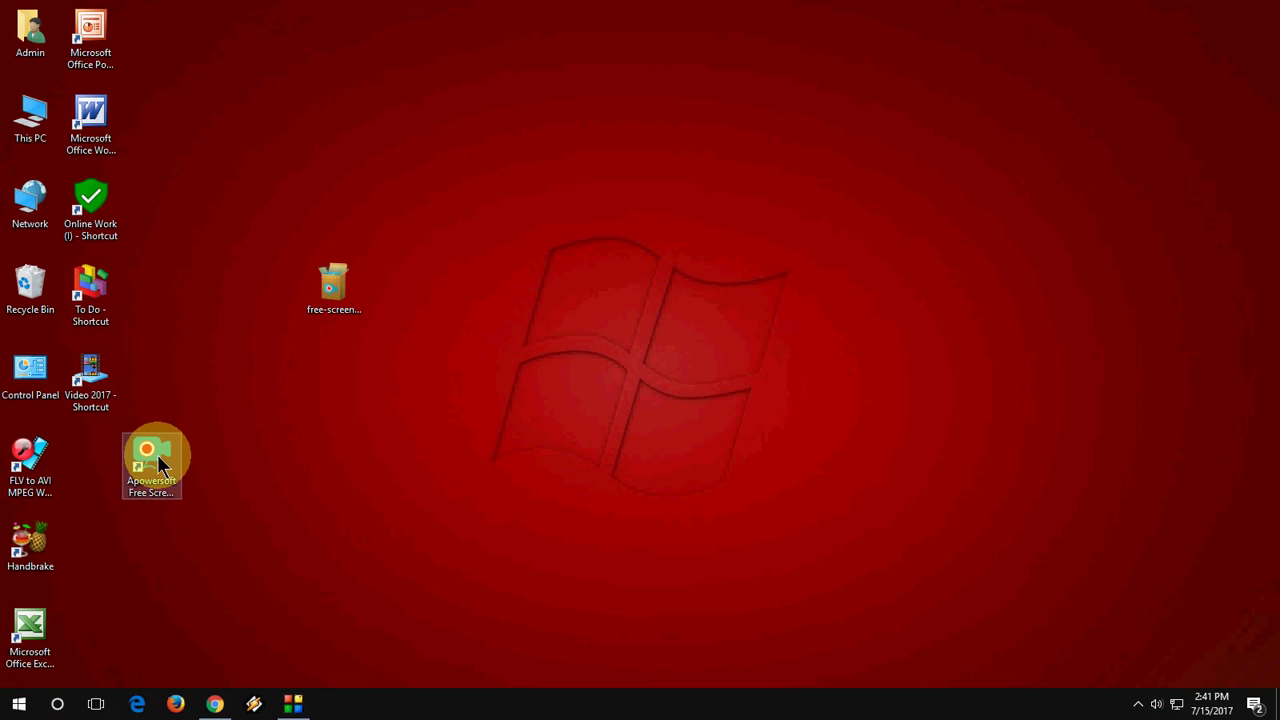
{"action": "double_click", "coordinate": [160, 453]}
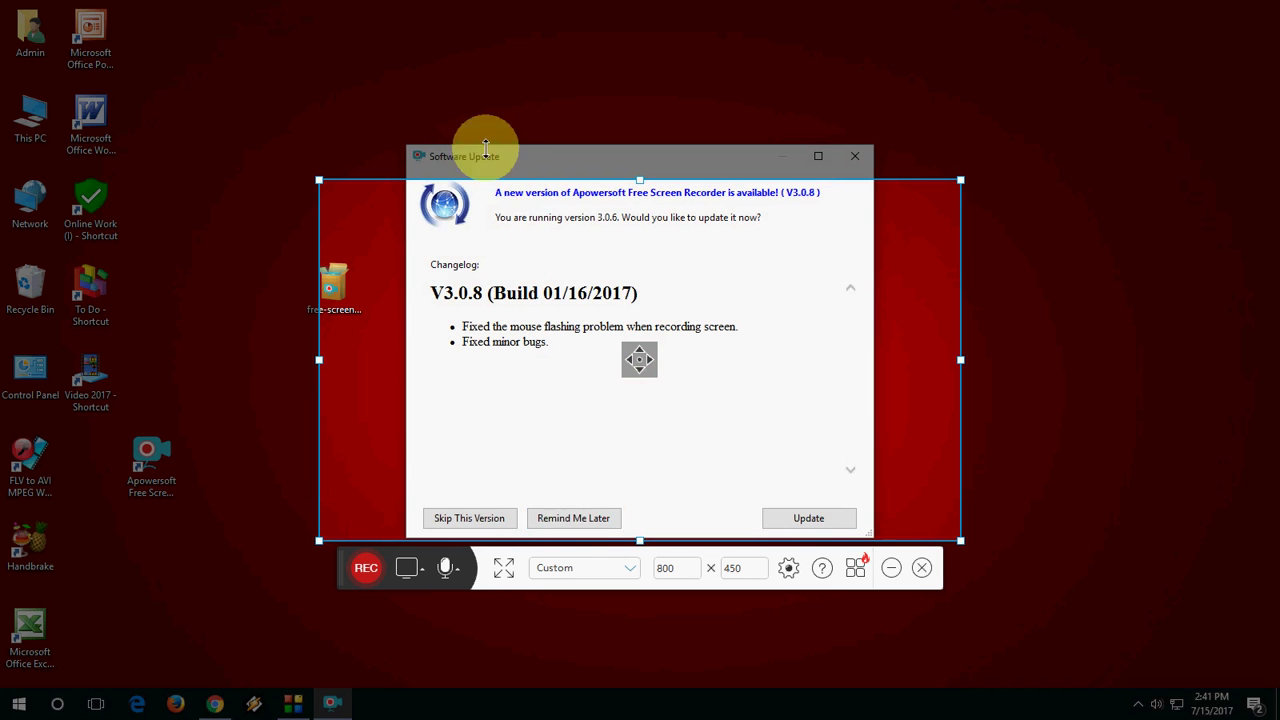
Postpone the 3.0.8 update, keep system sound and microphone audio, and choose Screen as source
{"action": "left_click", "coordinate": [558, 528]}
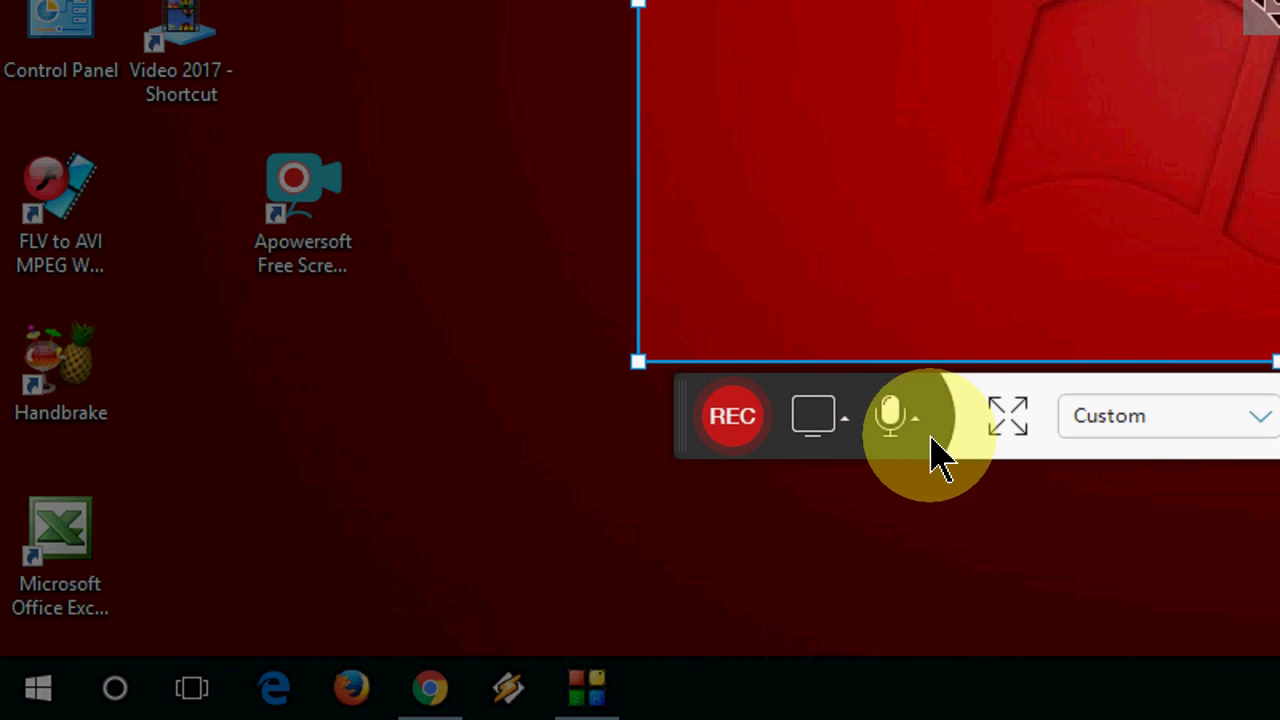
{"action": "left_click", "coordinate": [768, 470]}
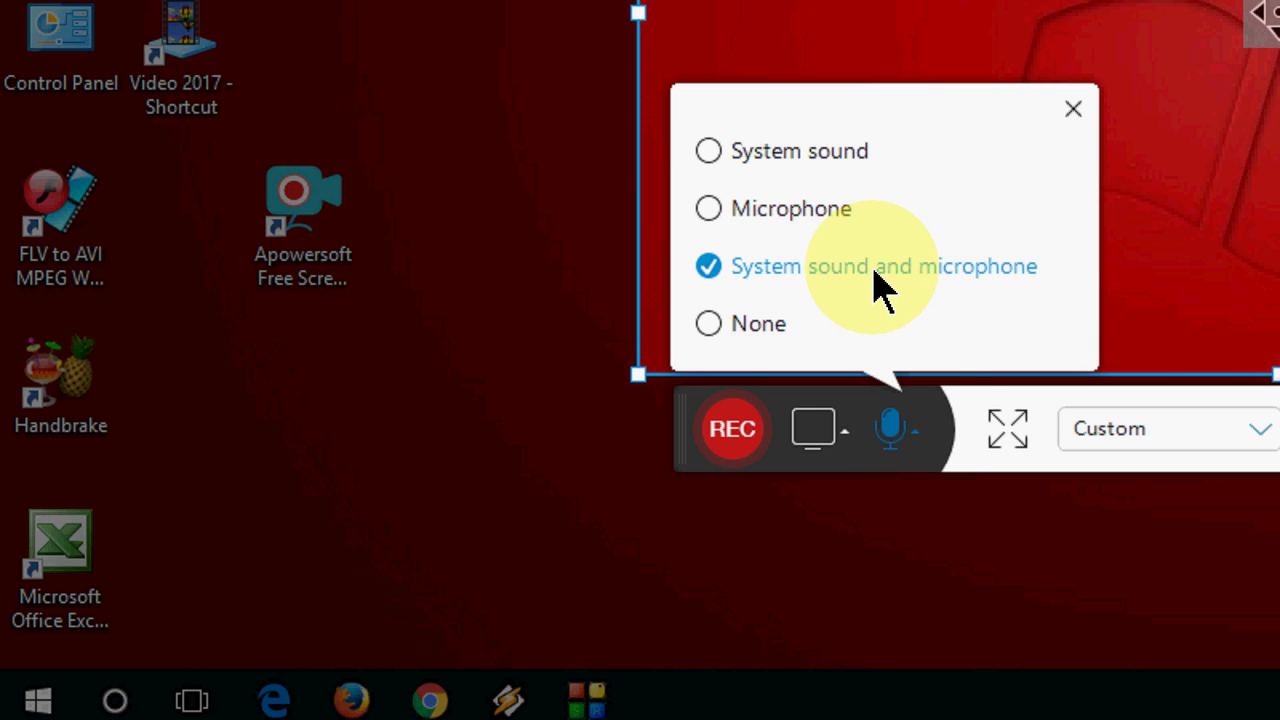
{"action": "left_click", "coordinate": [843, 448]}
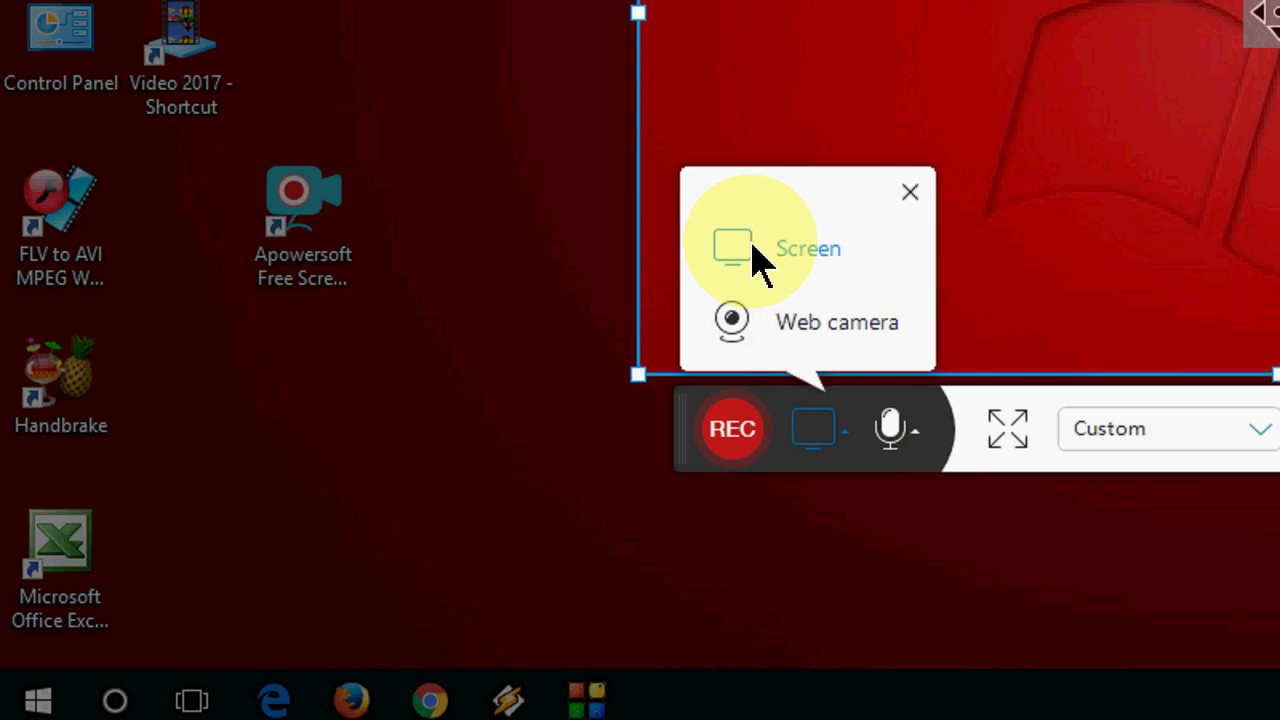
{"action": "left_click", "coordinate": [757, 255]}
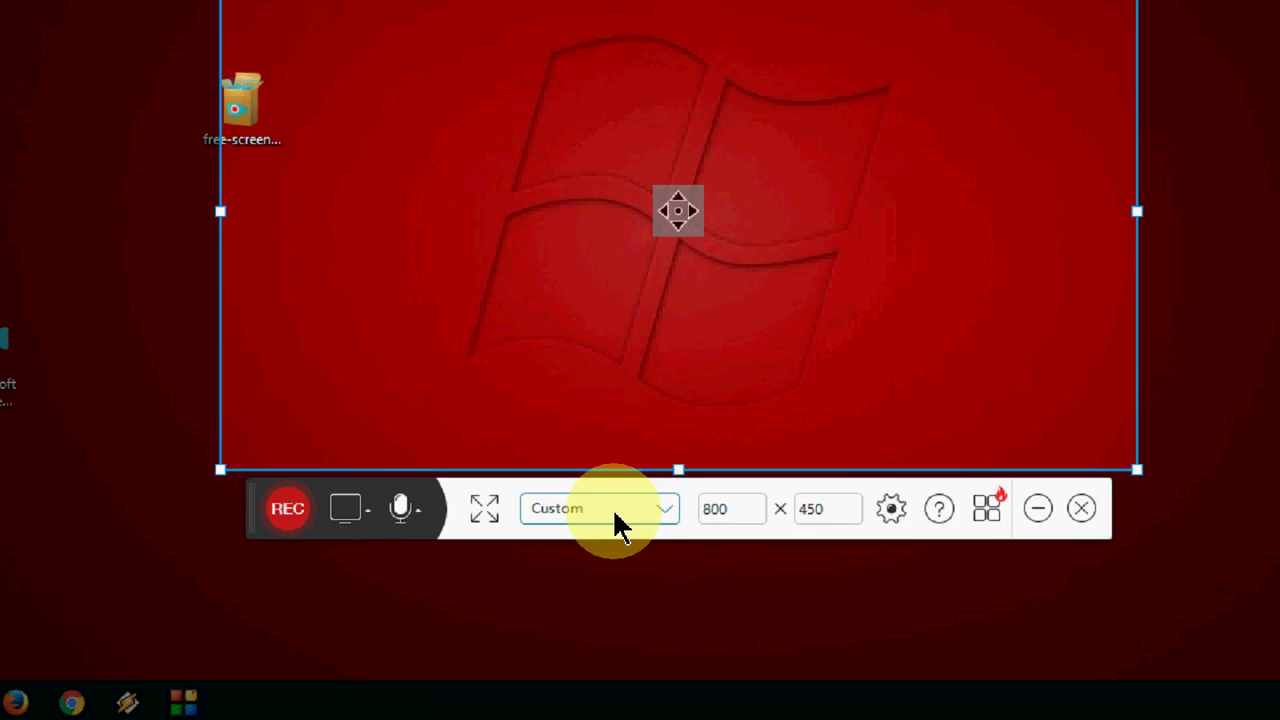
Try the 144P, 240P and Full screen presets, finishing on 224P 400x240
{"action": "left_click", "coordinate": [648, 455]}
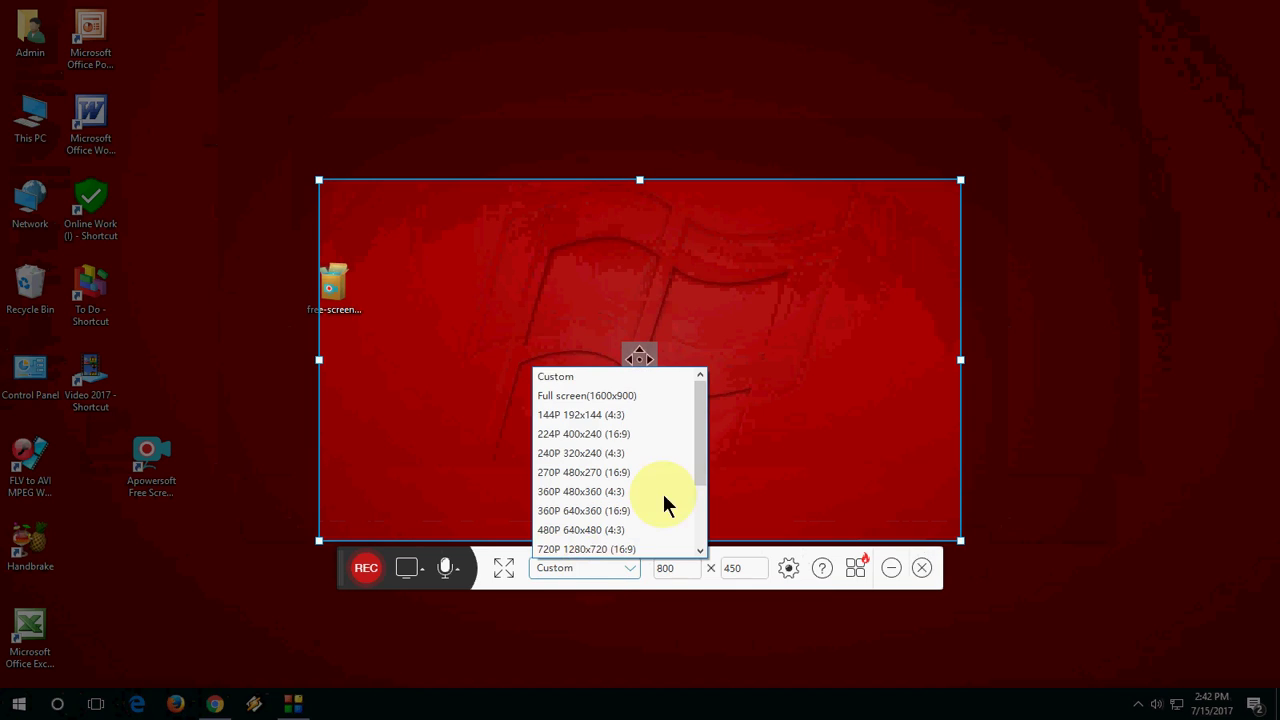
{"action": "left_click", "coordinate": [603, 396]}
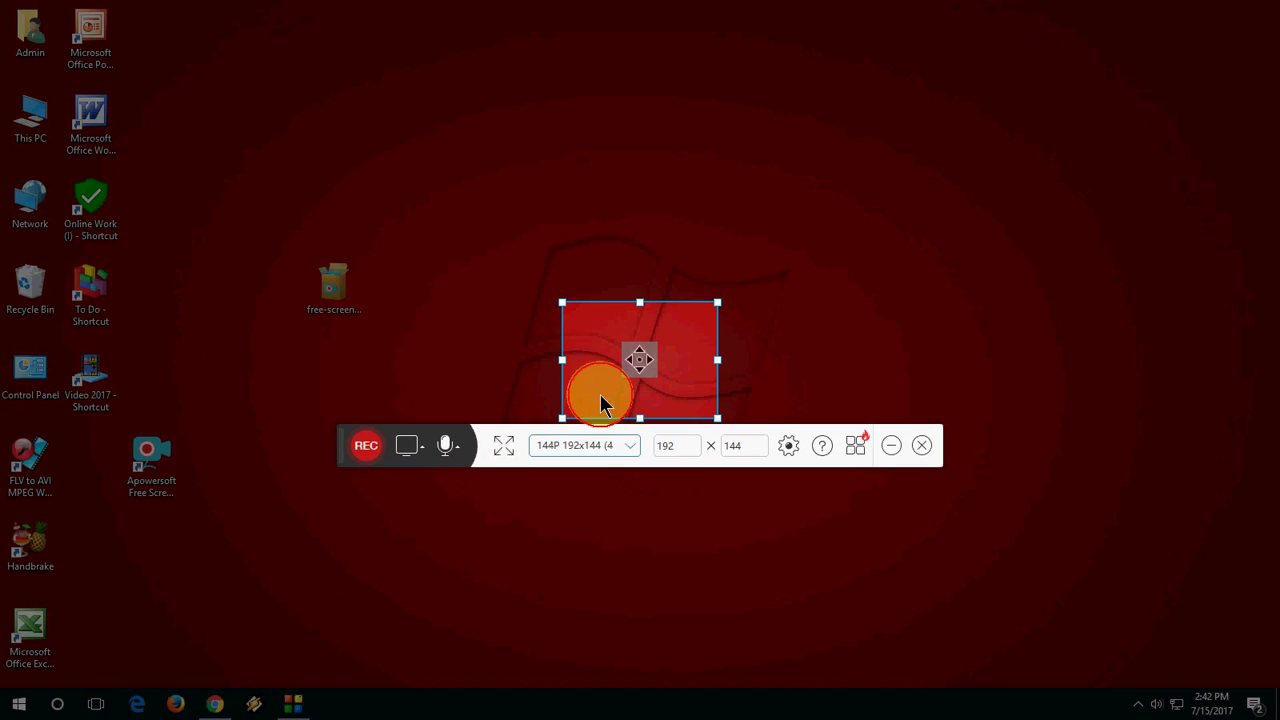
{"action": "left_click", "coordinate": [590, 447]}
{"action": "left_click", "coordinate": [575, 503]}
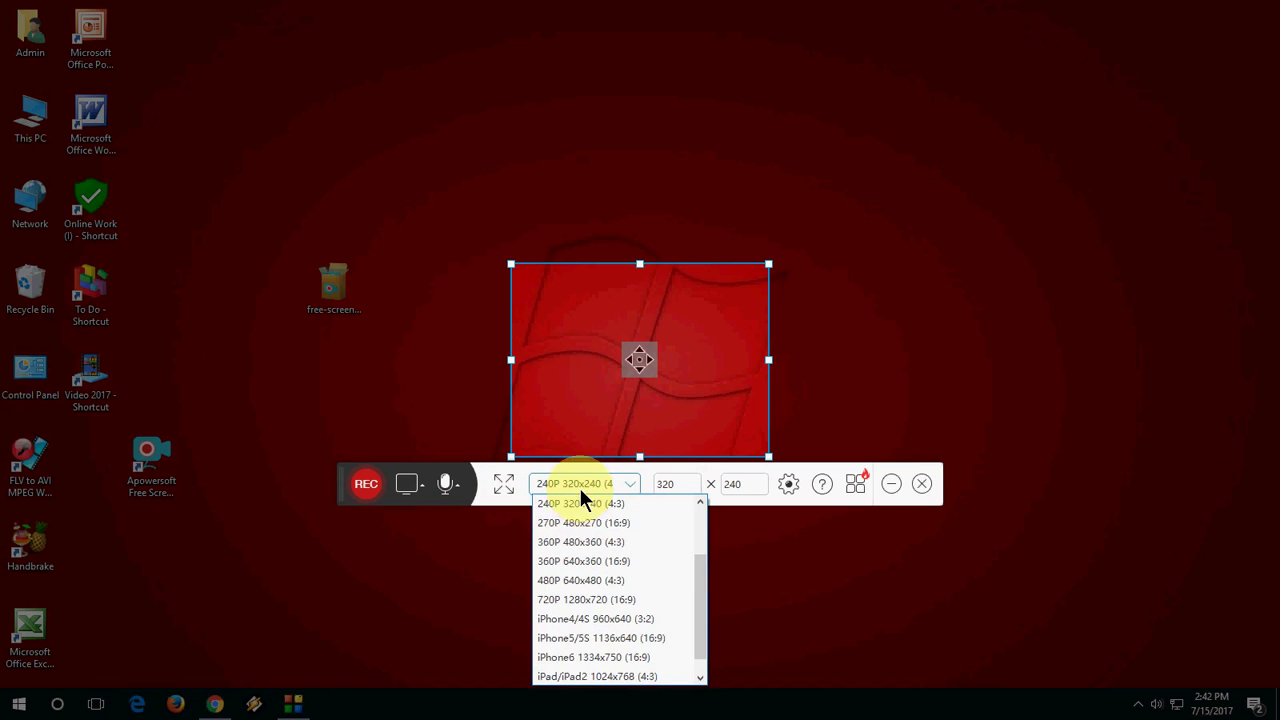
{"action": "scroll", "coordinate": [582, 524], "scroll_direction": "up", "scroll_amount": 2}
{"action": "left_click", "coordinate": [581, 521]}
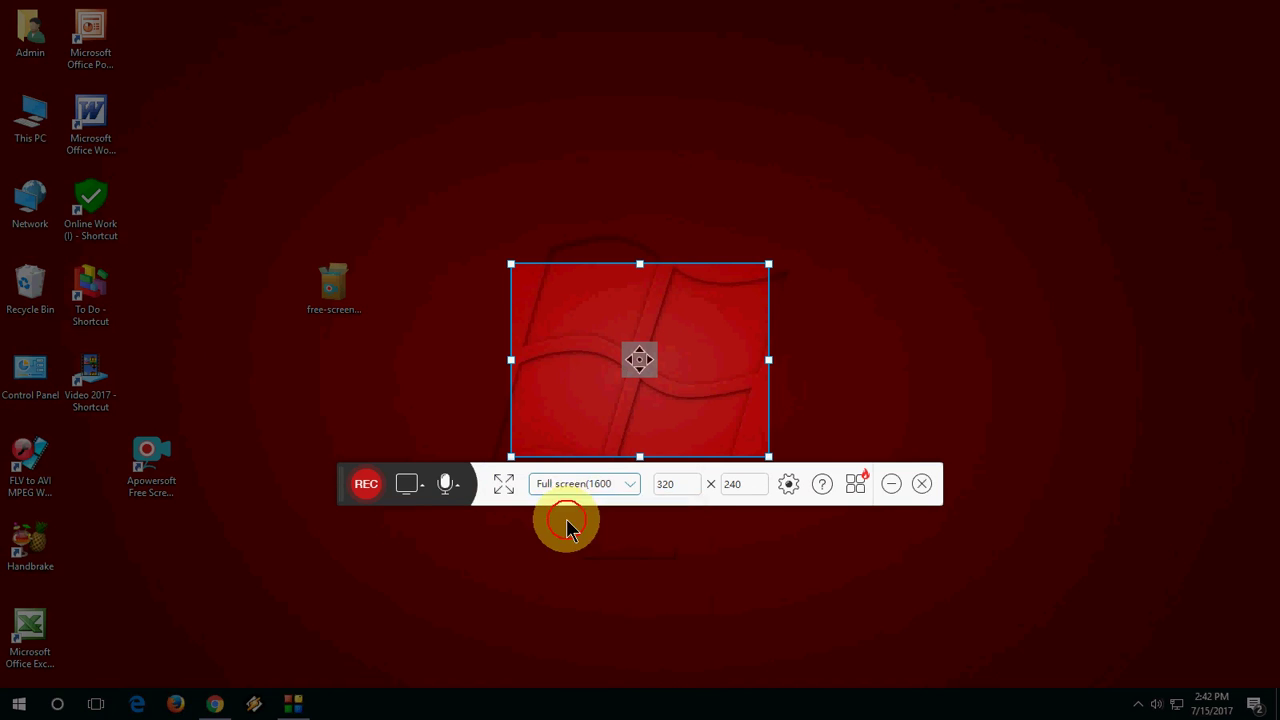
{"action": "left_click", "coordinate": [600, 648]}
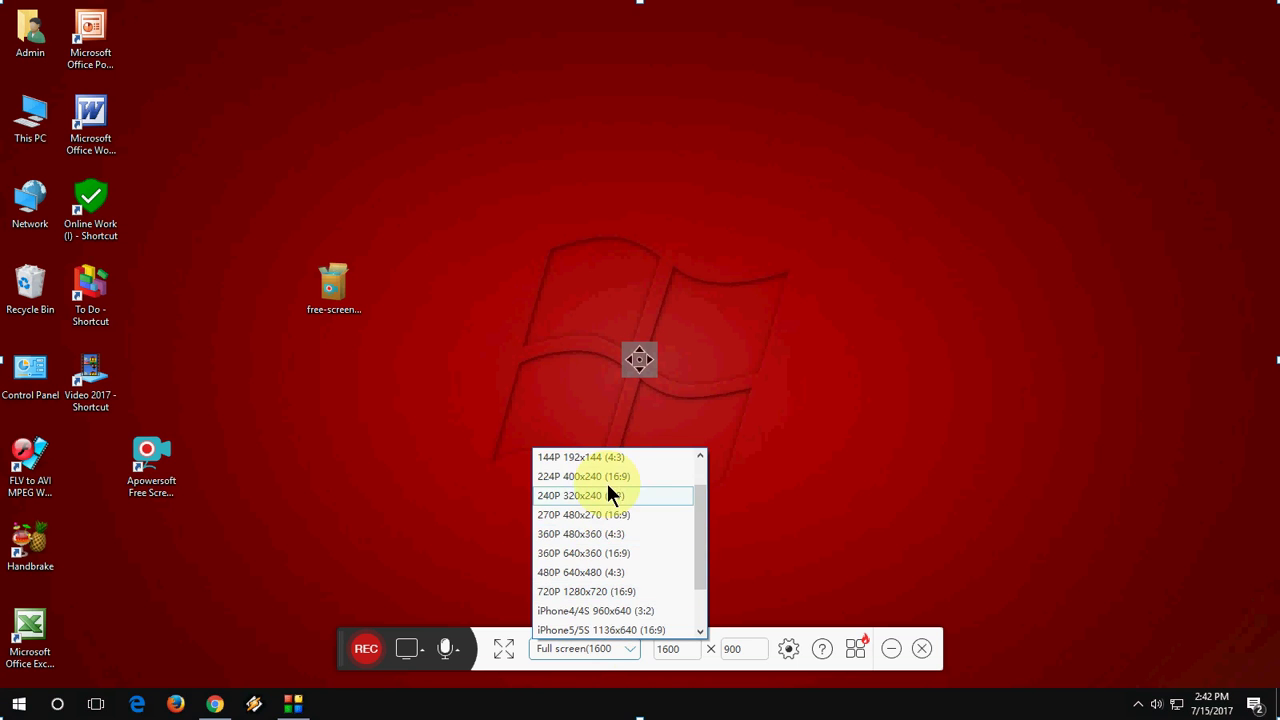
{"action": "left_click", "coordinate": [607, 480]}
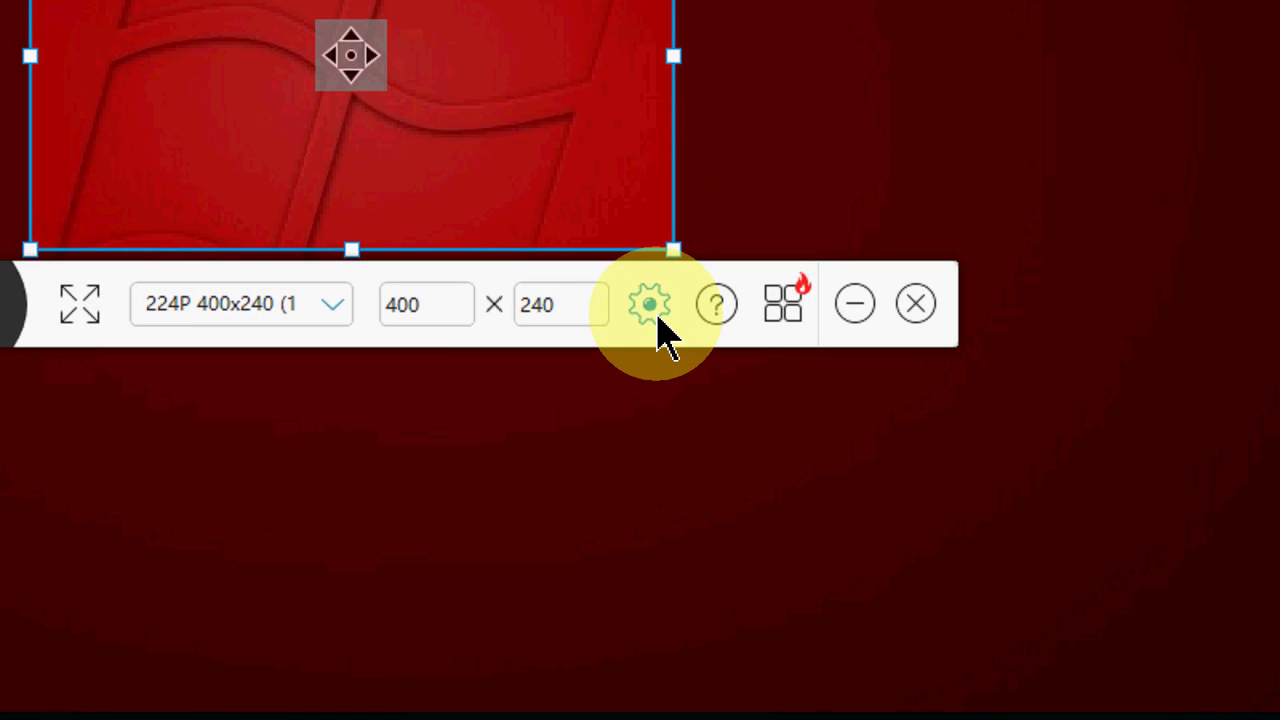
In Options, review the stop and pause/resume recording hotkeys, leaving Shift on the stop hotkey
{"action": "left_click", "coordinate": [657, 318]}
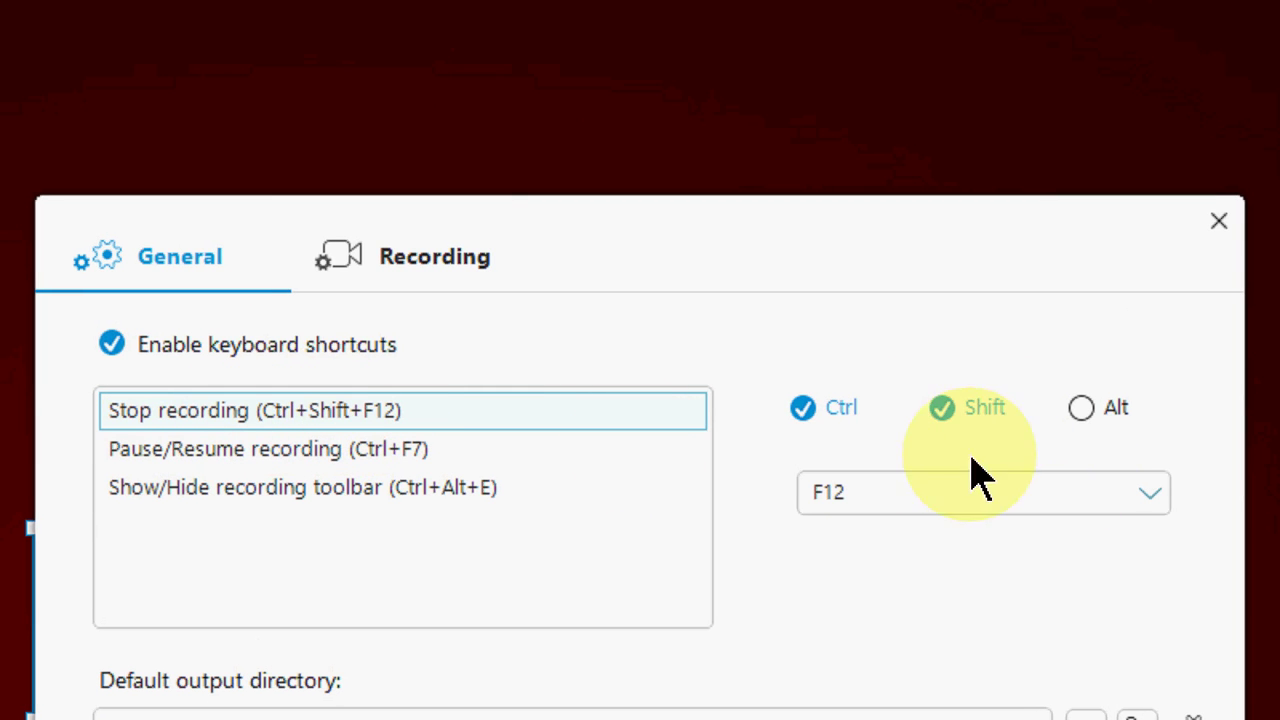
{"action": "left_click", "coordinate": [987, 415]}
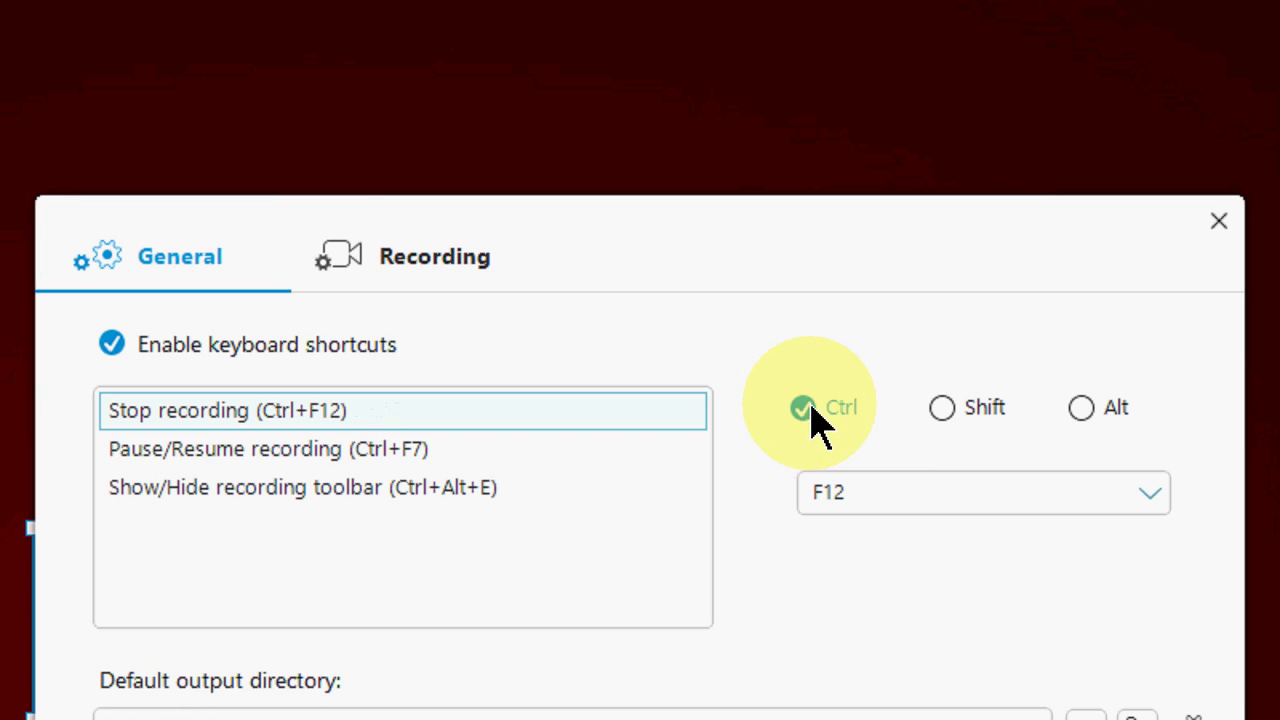
{"action": "left_click", "coordinate": [966, 410]}
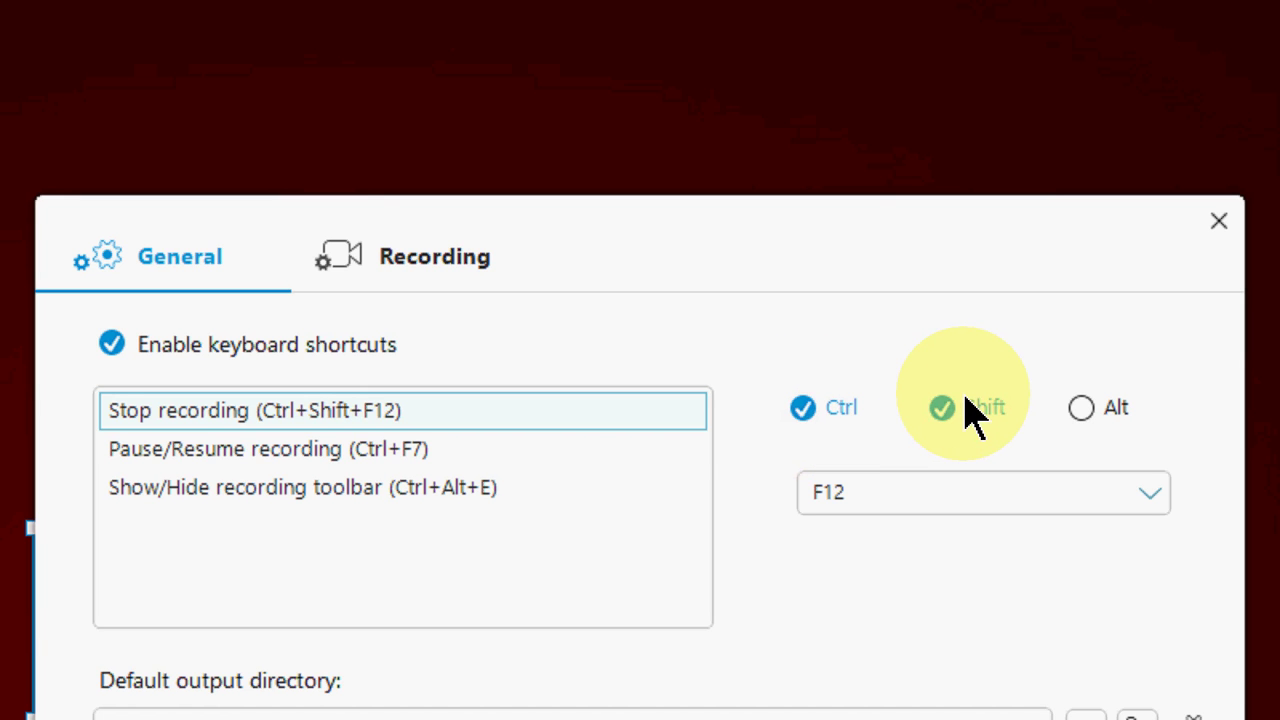
{"action": "left_click", "coordinate": [235, 458]}
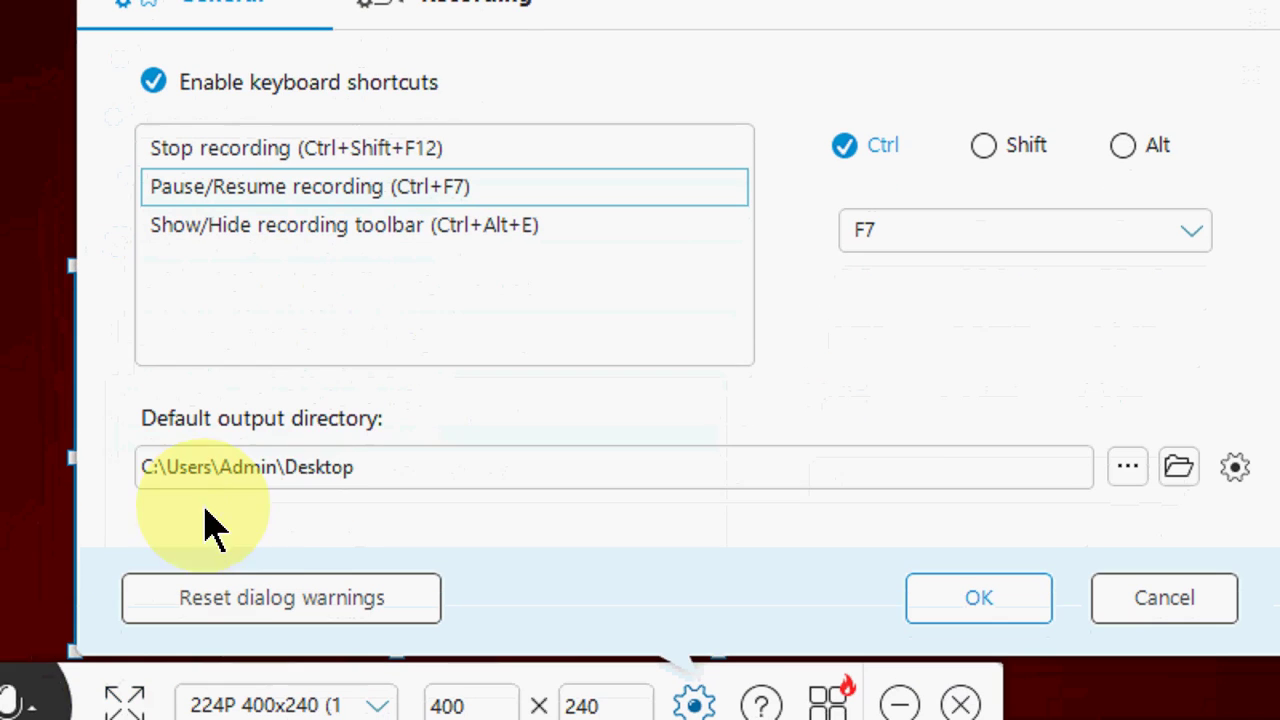
Set the default output directory for recordings to the Desktop folder
{"action": "left_click", "coordinate": [940, 470]}
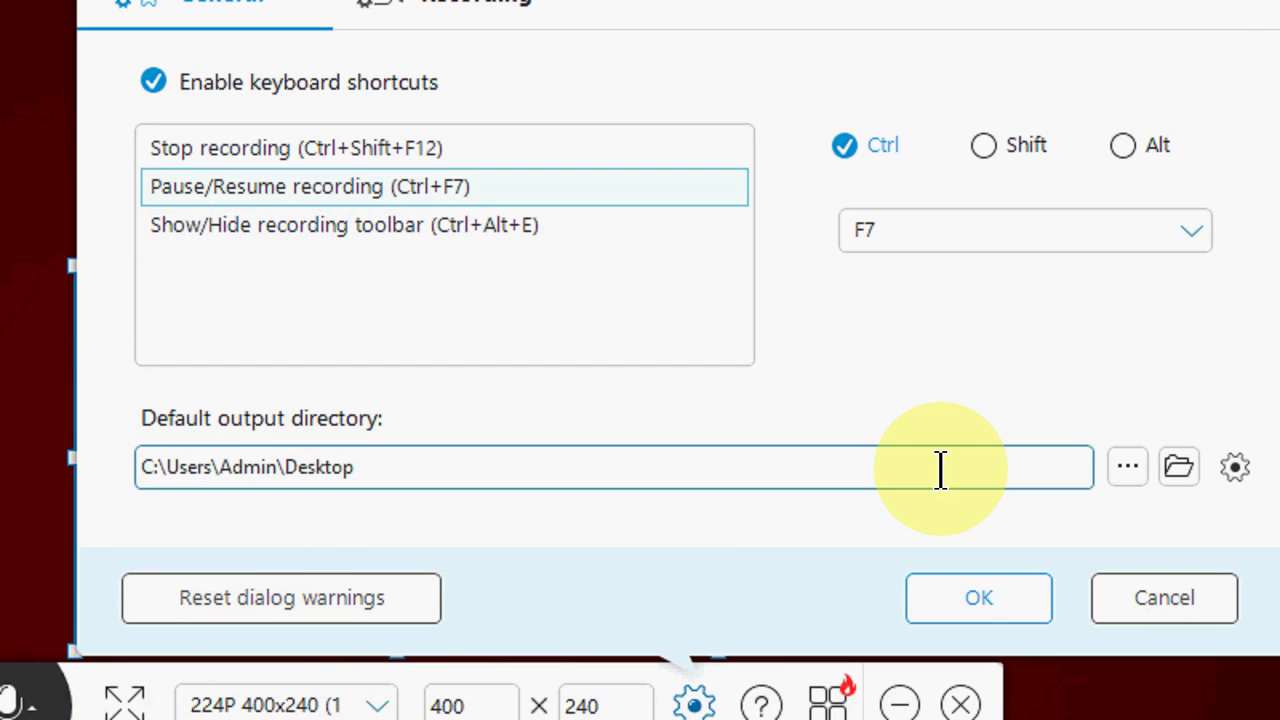
{"action": "left_click", "coordinate": [1124, 468]}
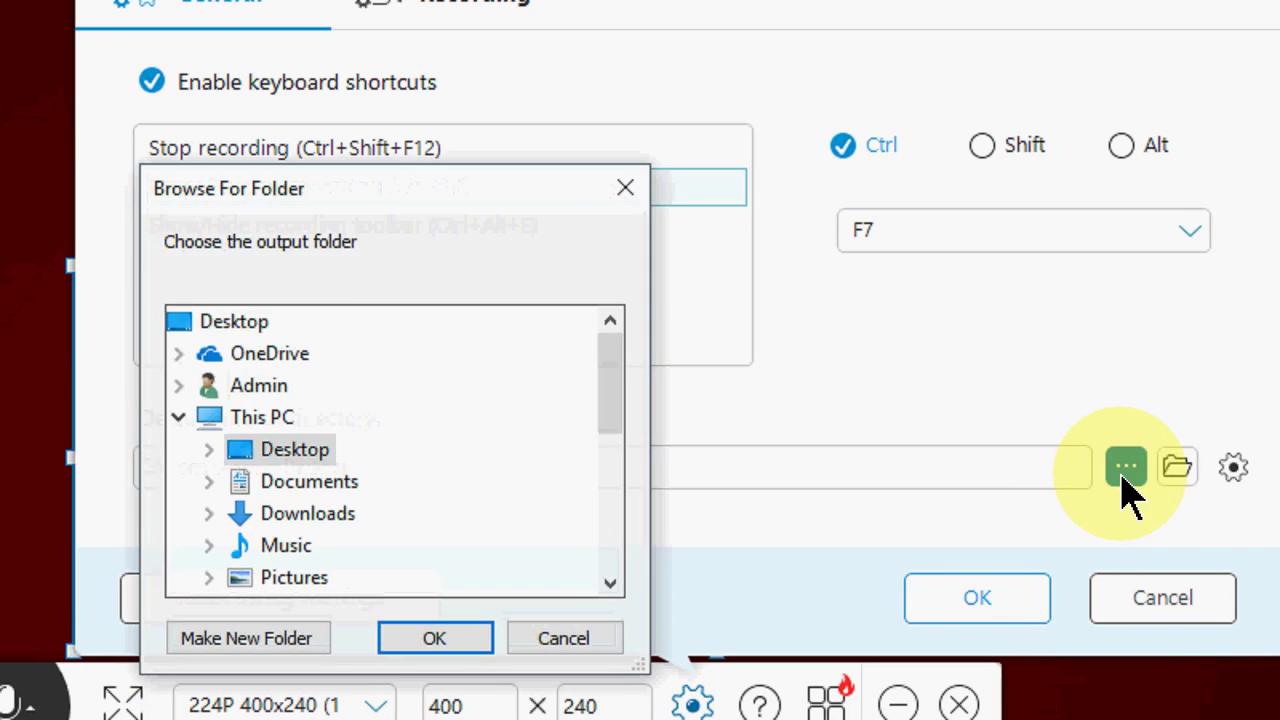
{"action": "left_click", "coordinate": [214, 324]}
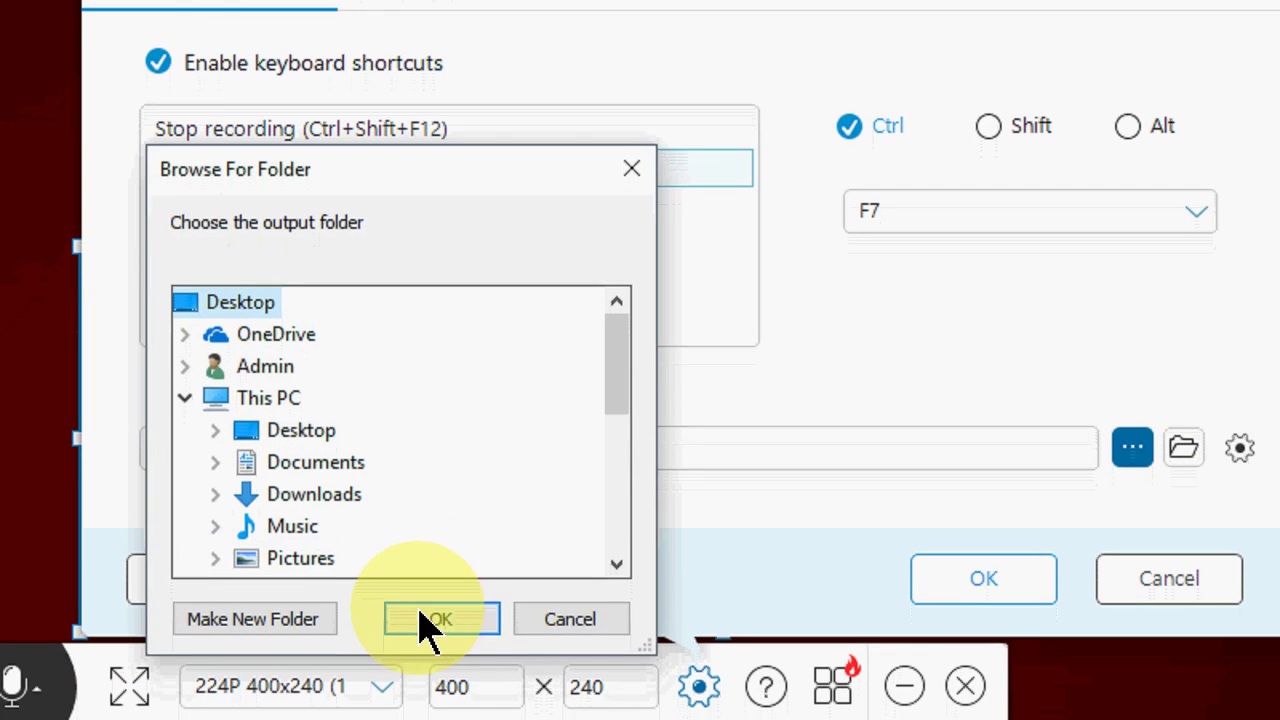
{"action": "left_click", "coordinate": [428, 624]}
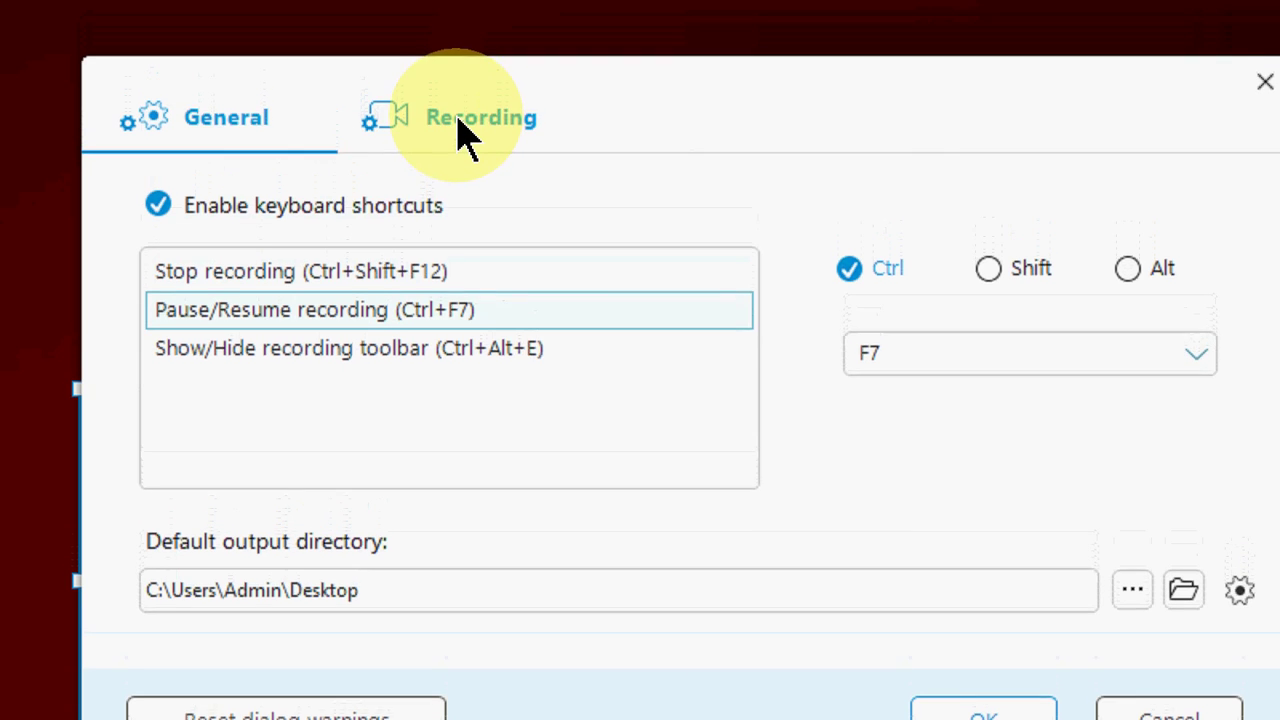
Review the Recording options (MP4, 24 fps, MPEG4) and save the settings with OK
{"action": "left_click", "coordinate": [458, 130]}
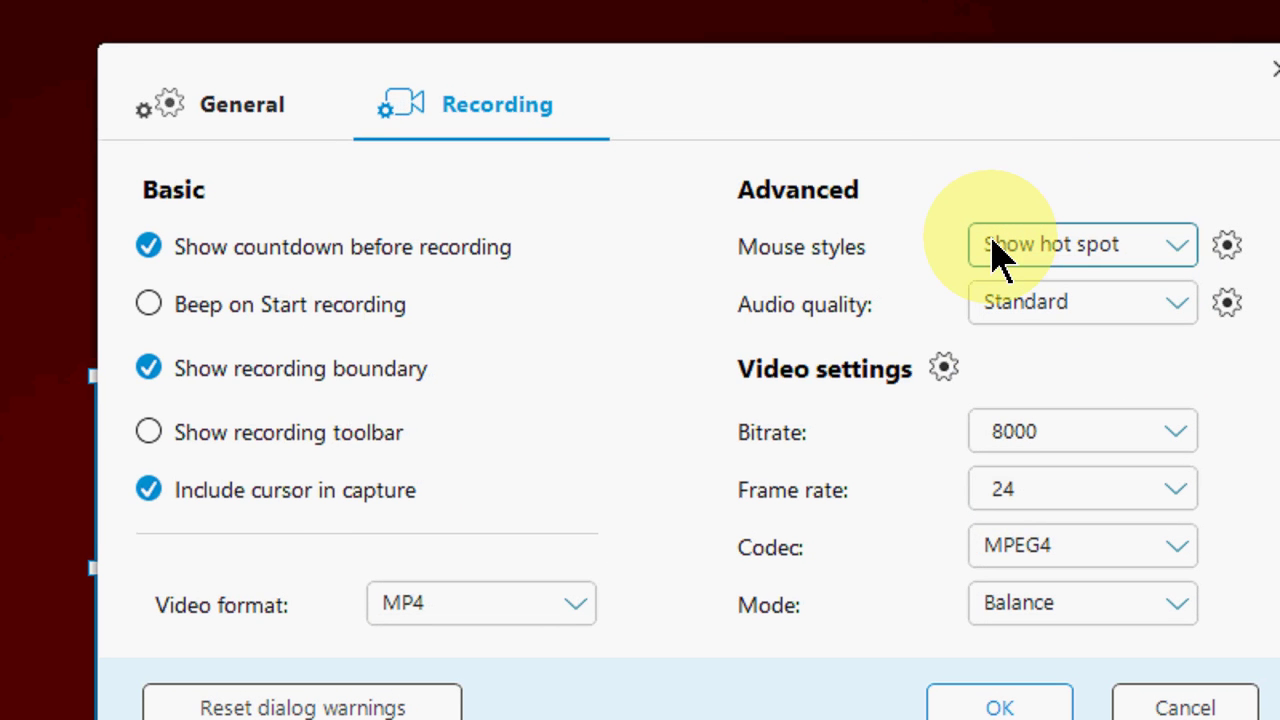
{"action": "left_click", "coordinate": [1003, 655]}
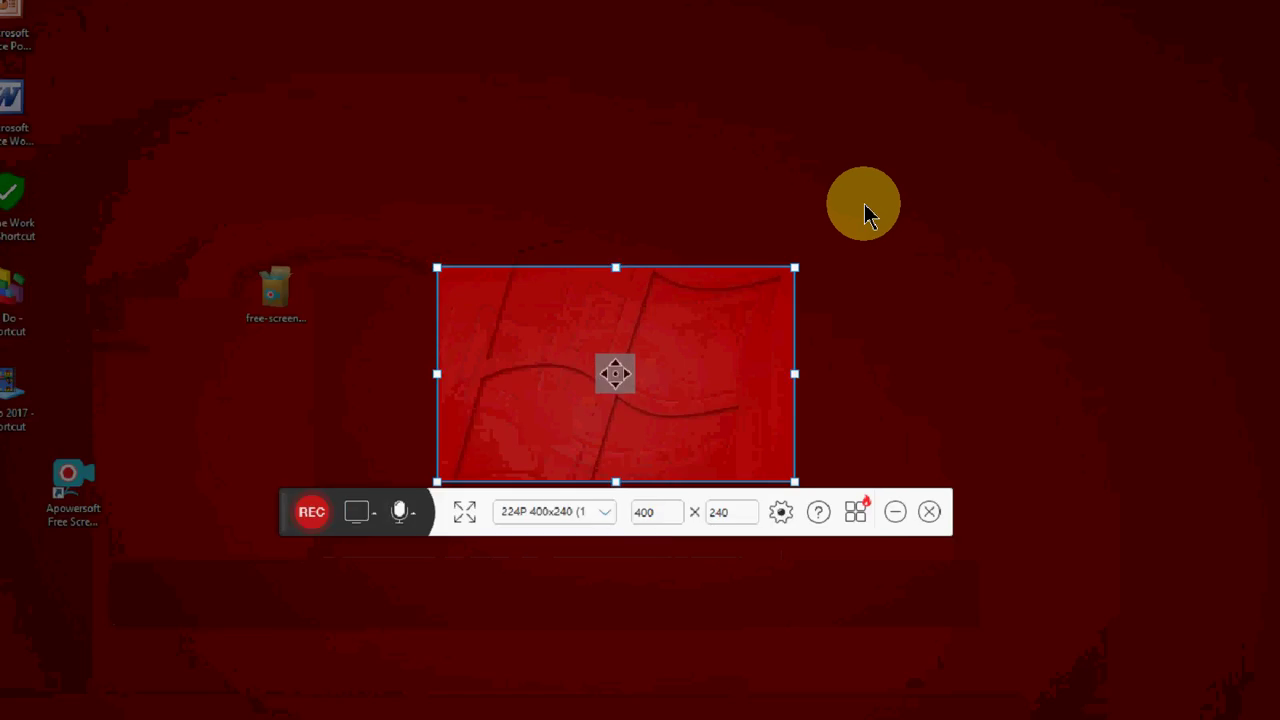
Switch the capture area to Full screen and start recording with REC
{"action": "left_click", "coordinate": [602, 484]}
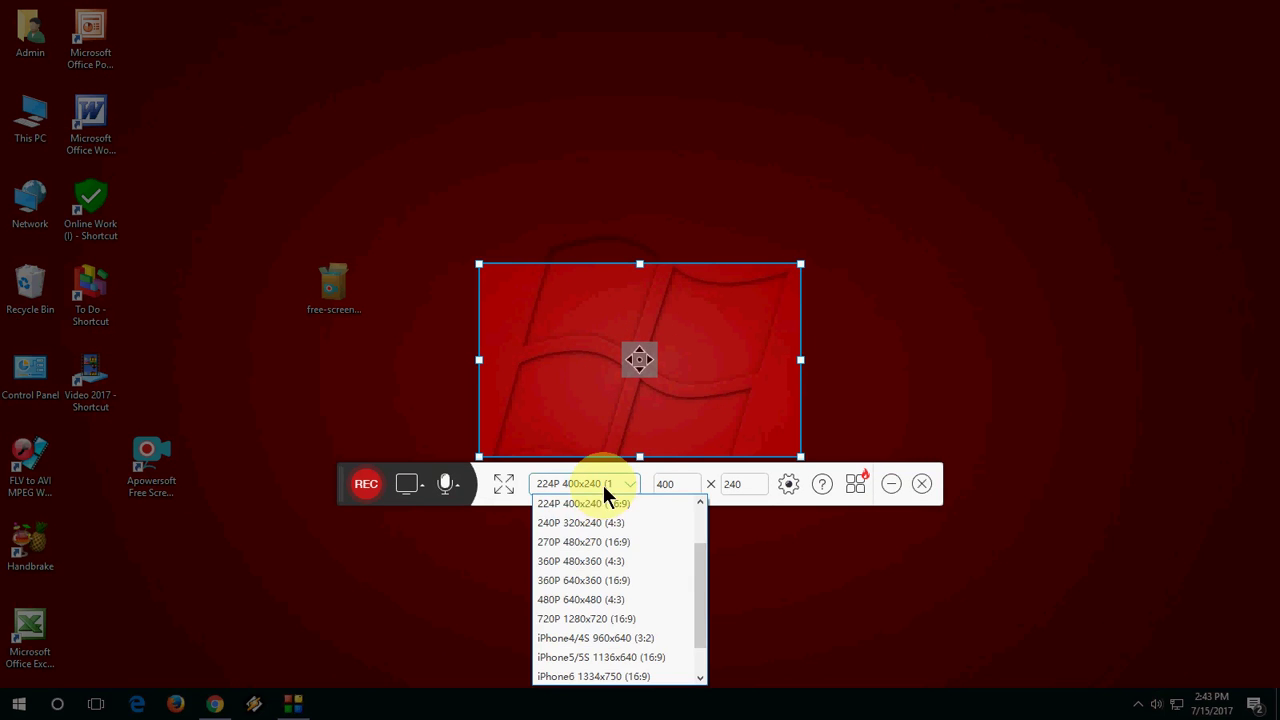
{"action": "scroll", "coordinate": [616, 533], "scroll_direction": "up", "scroll_amount": 2}
{"action": "left_click", "coordinate": [600, 523]}
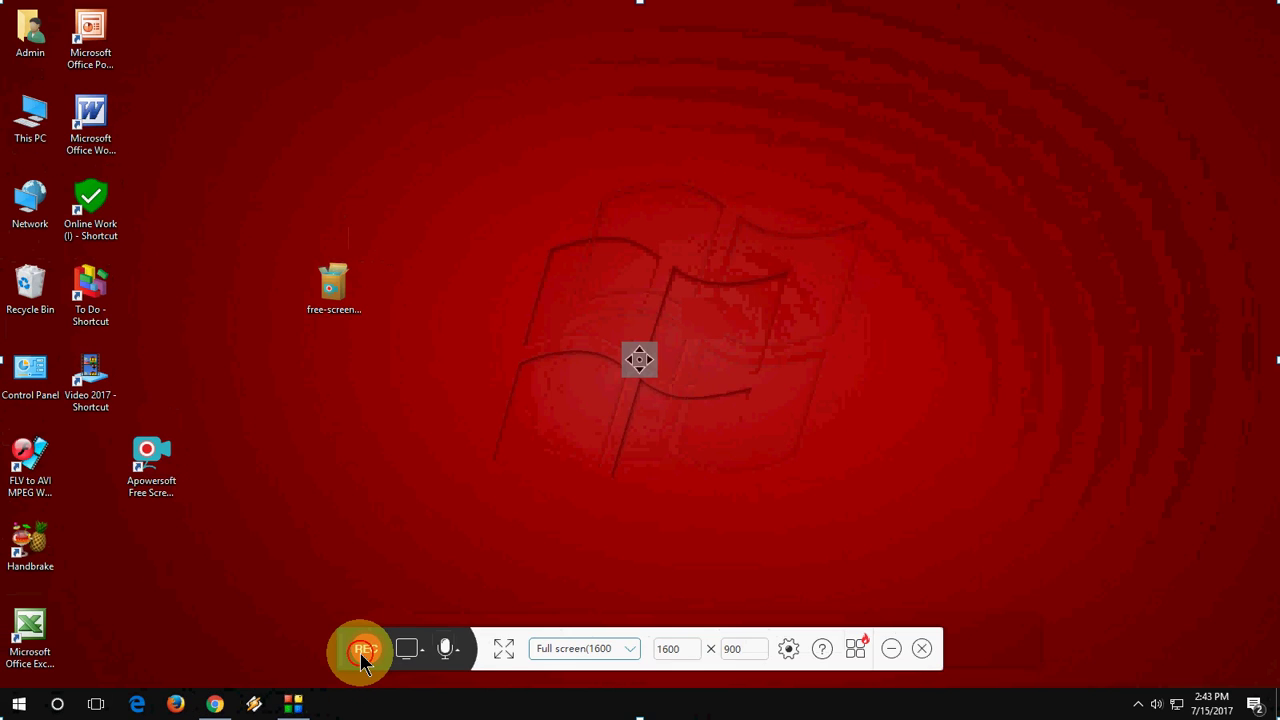
{"action": "left_click", "coordinate": [365, 649]}
Confirm the recording start, then show and minimize Chrome and refresh the desktop
{"action": "left_click", "coordinate": [799, 431]}
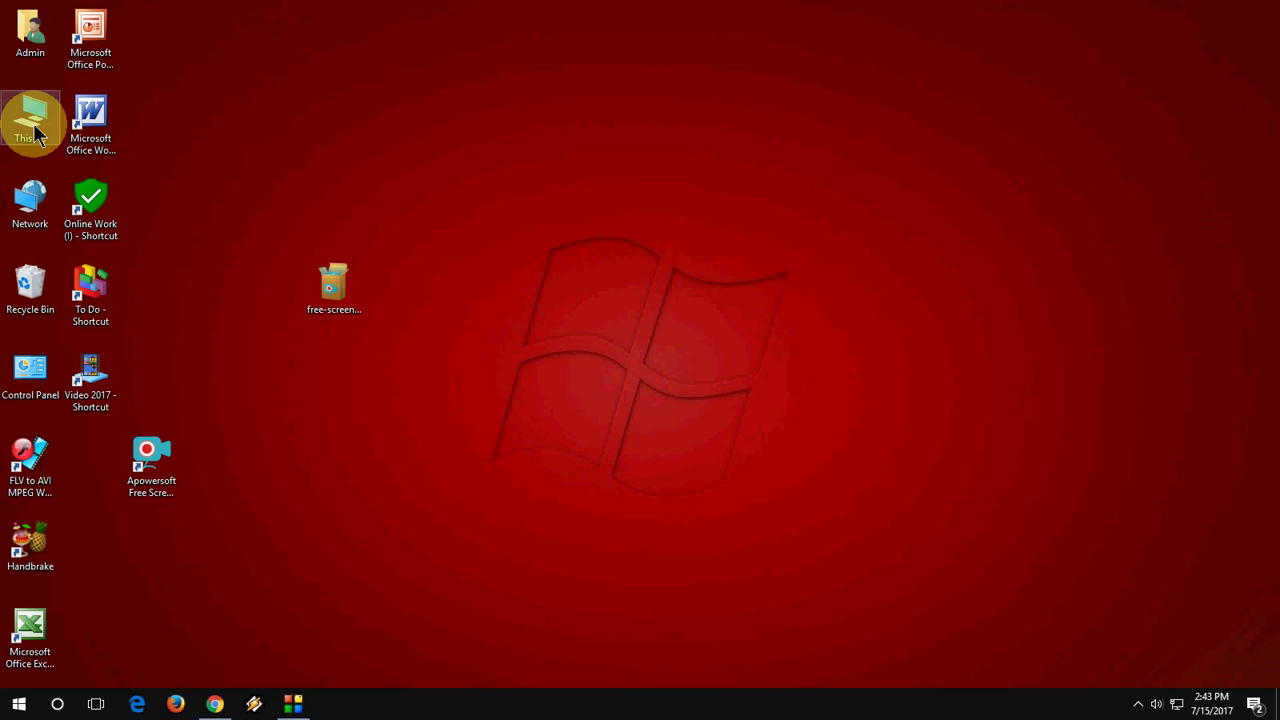
{"action": "left_click", "coordinate": [205, 702]}
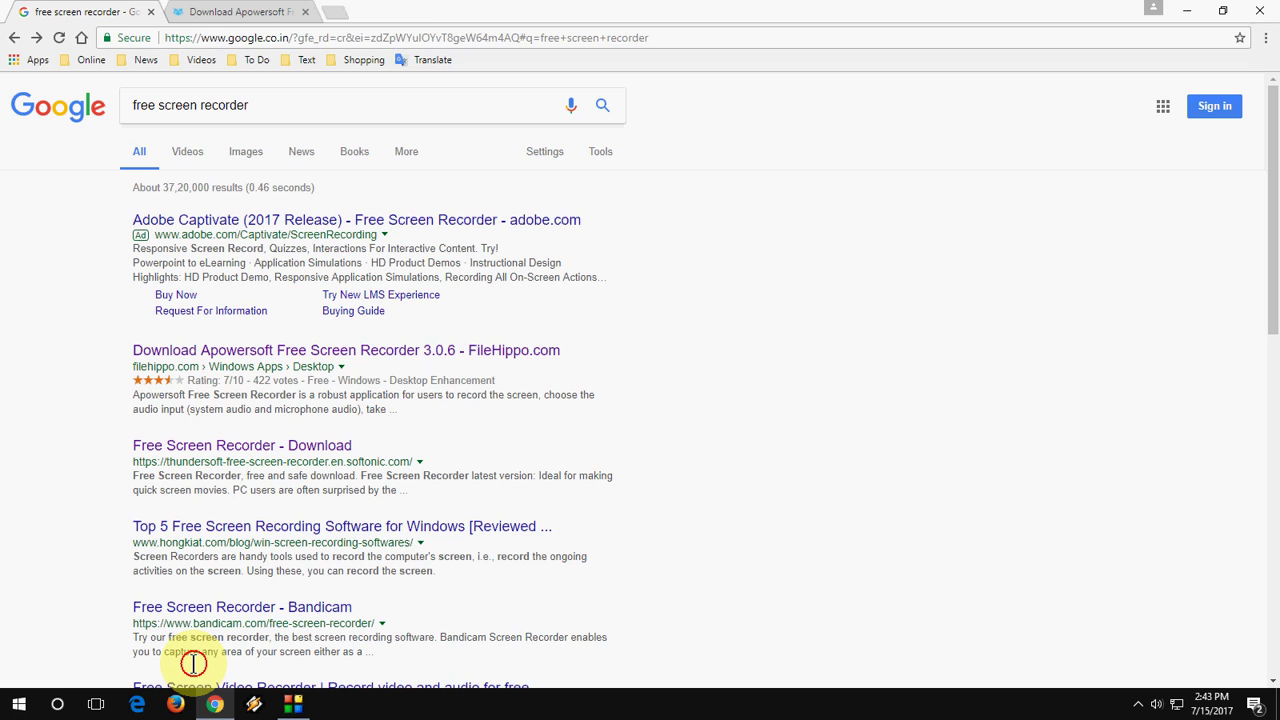
{"action": "left_click", "coordinate": [213, 703]}
{"action": "right_click", "coordinate": [335, 332]}
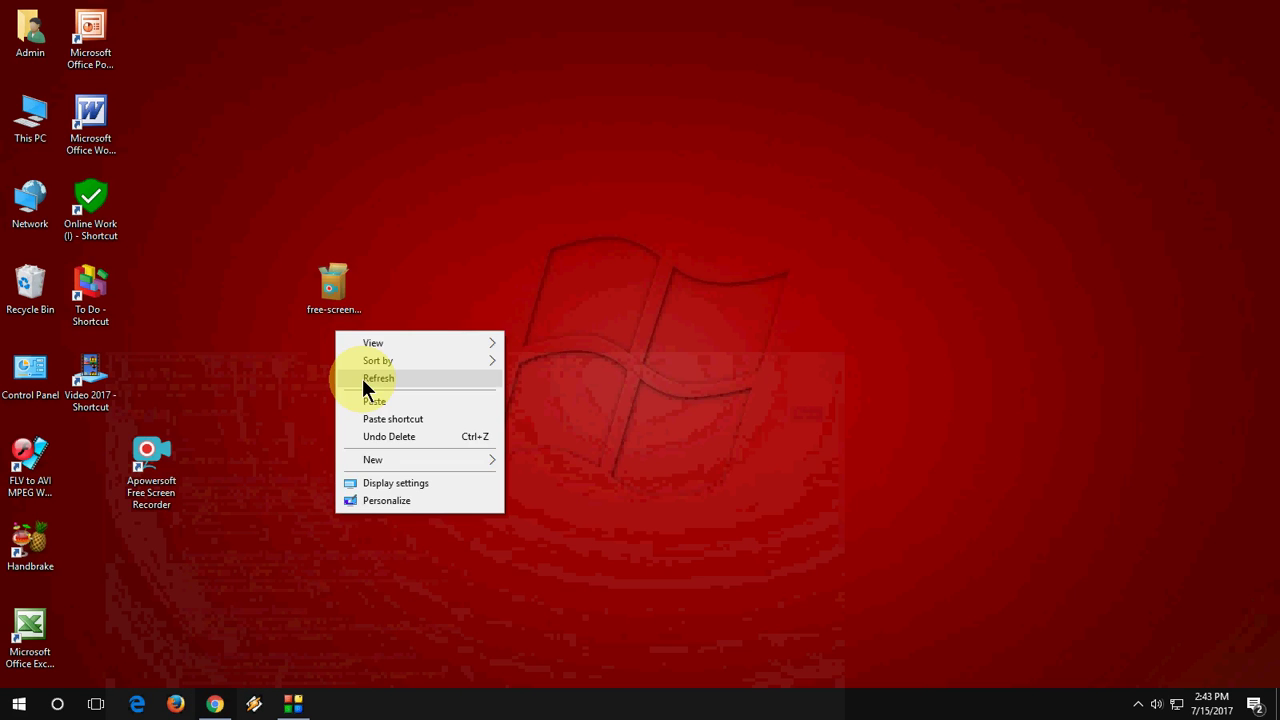
{"action": "left_click", "coordinate": [362, 378]}
Open and close This PC, refreshing the desktop several times
{"action": "double_click", "coordinate": [36, 125]}
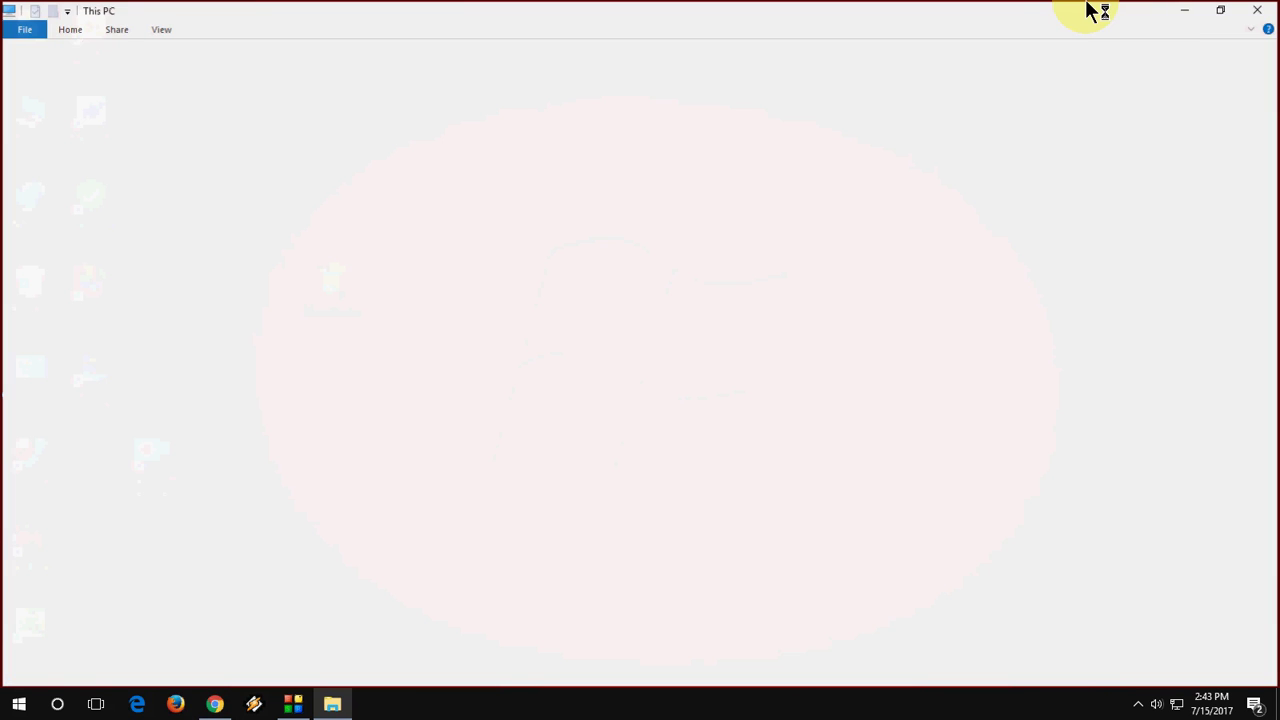
{"action": "left_click", "coordinate": [1262, 9]}
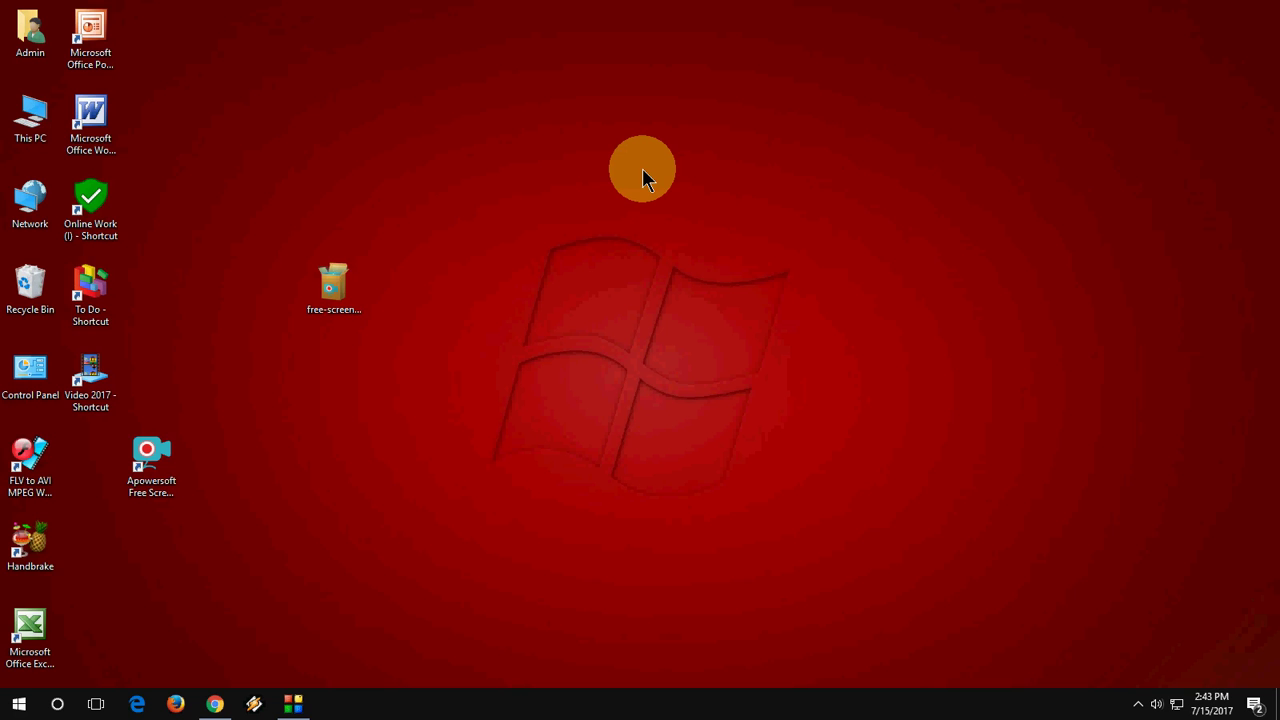
{"action": "right_click", "coordinate": [671, 217]}
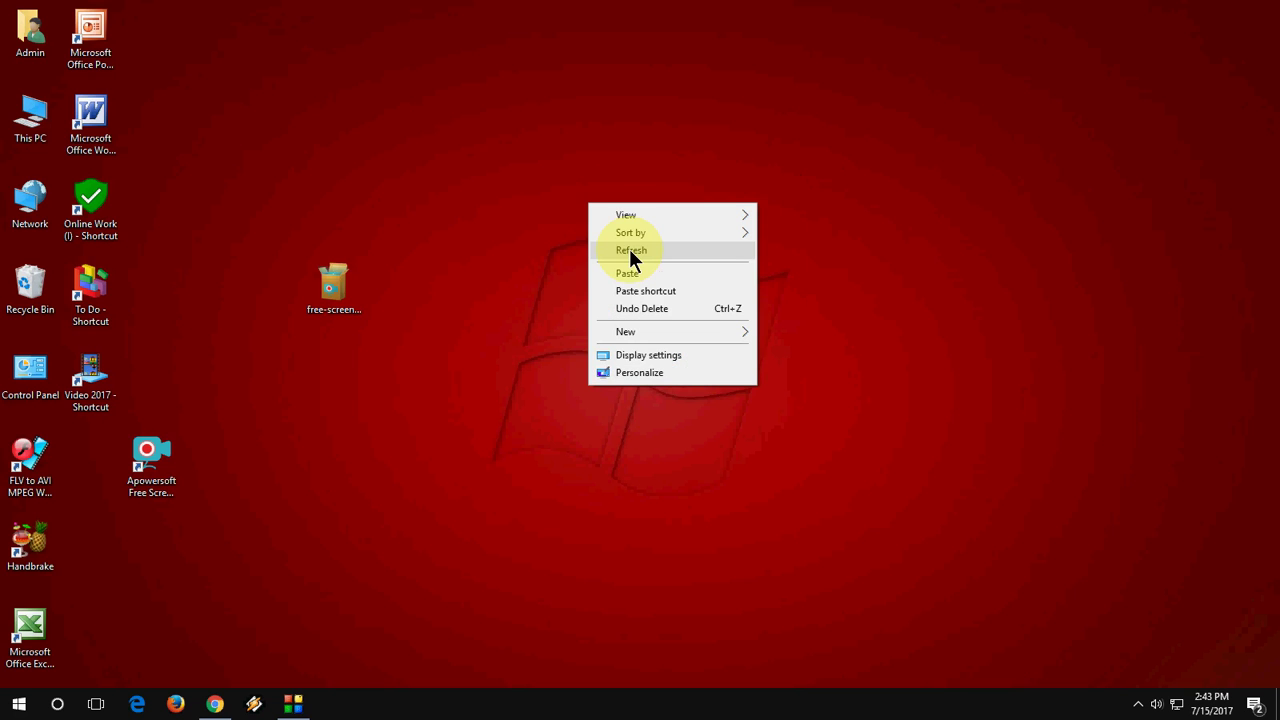
{"action": "left_click", "coordinate": [707, 188]}
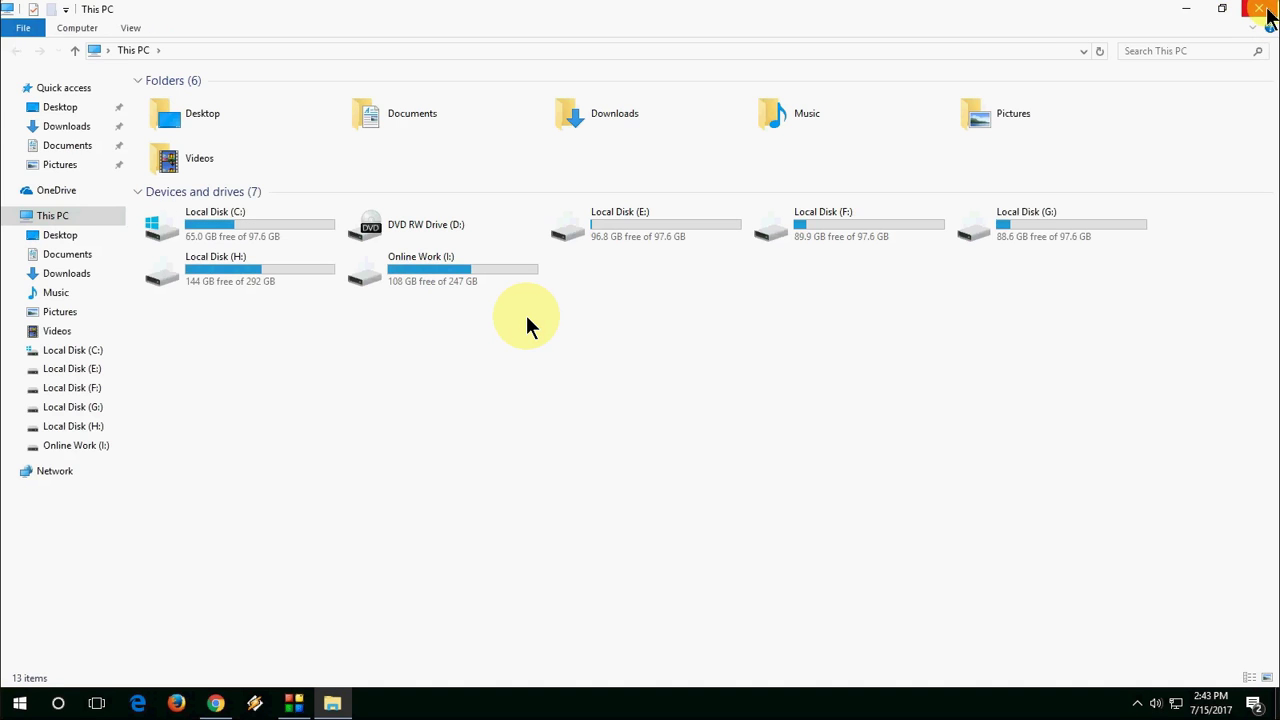
{"action": "left_click", "coordinate": [1260, 9]}
{"action": "right_click", "coordinate": [632, 171]}
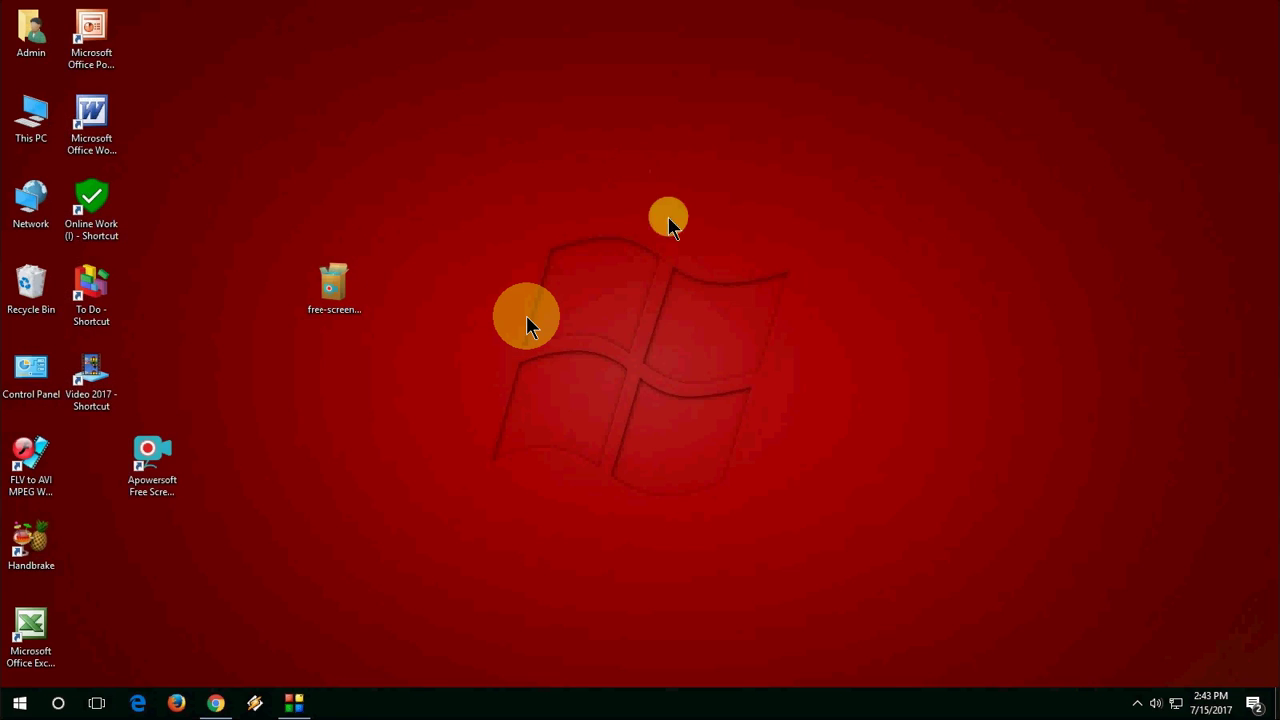
{"action": "left_click", "coordinate": [672, 218]}
{"action": "right_click", "coordinate": [590, 202]}
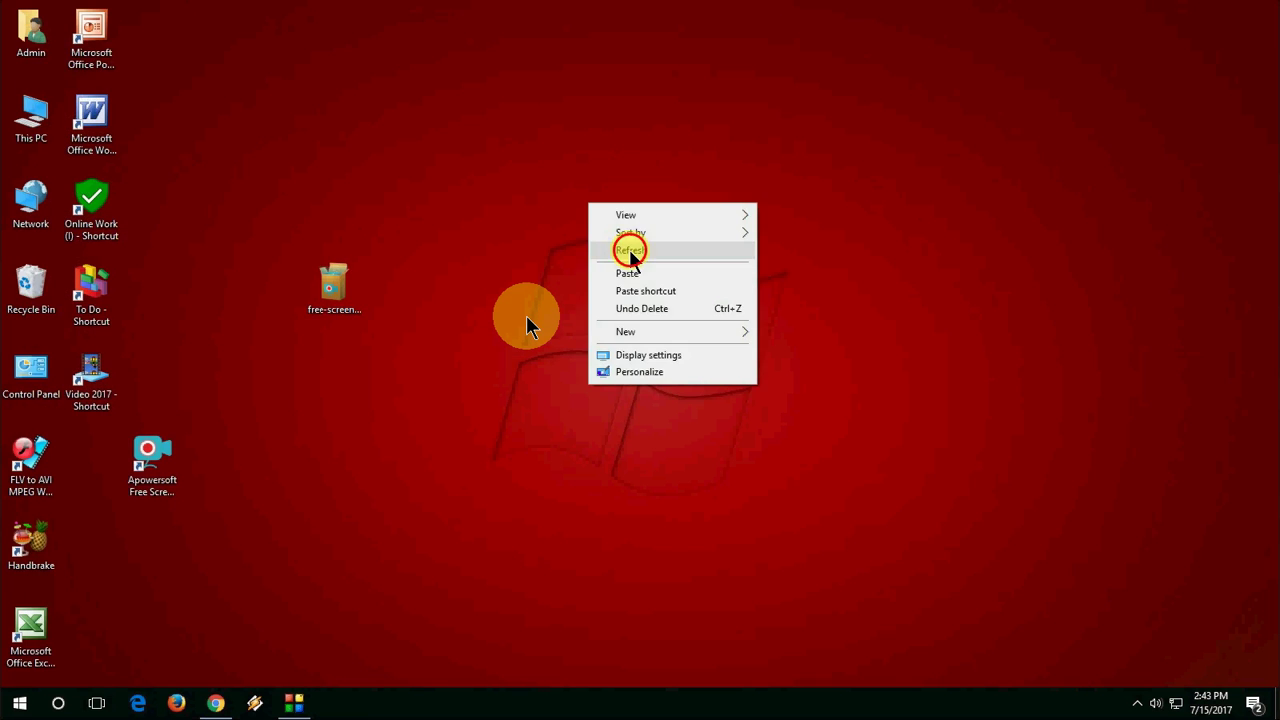
{"action": "left_click", "coordinate": [628, 248]}
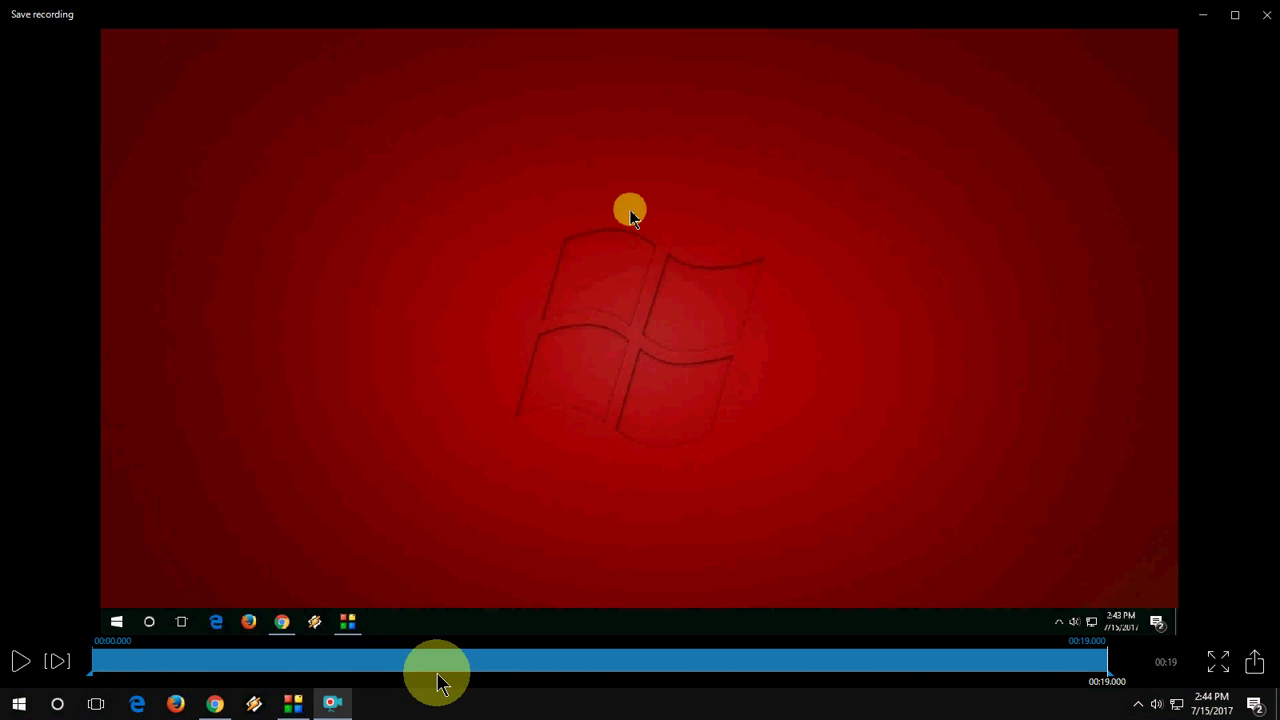
Scrub the recorded clip to about six seconds, then close the Save recording player
{"action": "left_click_drag", "start_coordinate": [443, 674], "coordinate": [418, 674]}
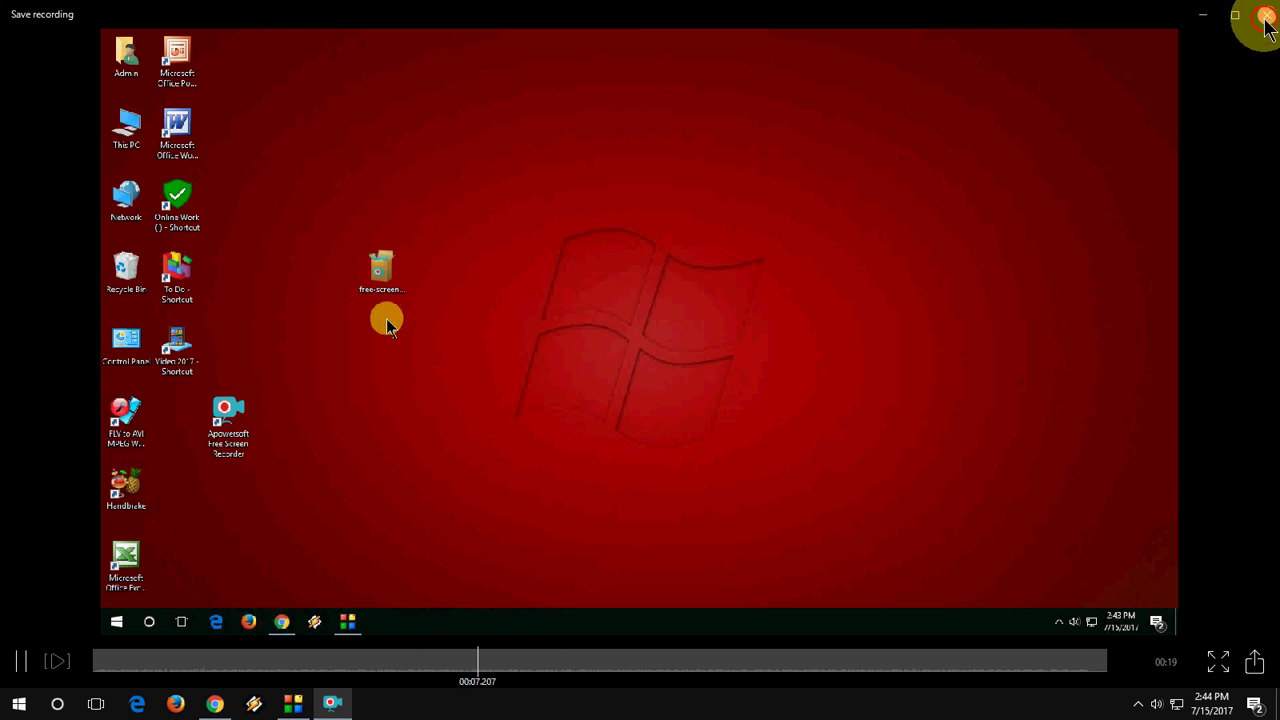
{"action": "left_click", "coordinate": [1258, 14]}
{"action": "right_click", "coordinate": [513, 213]}
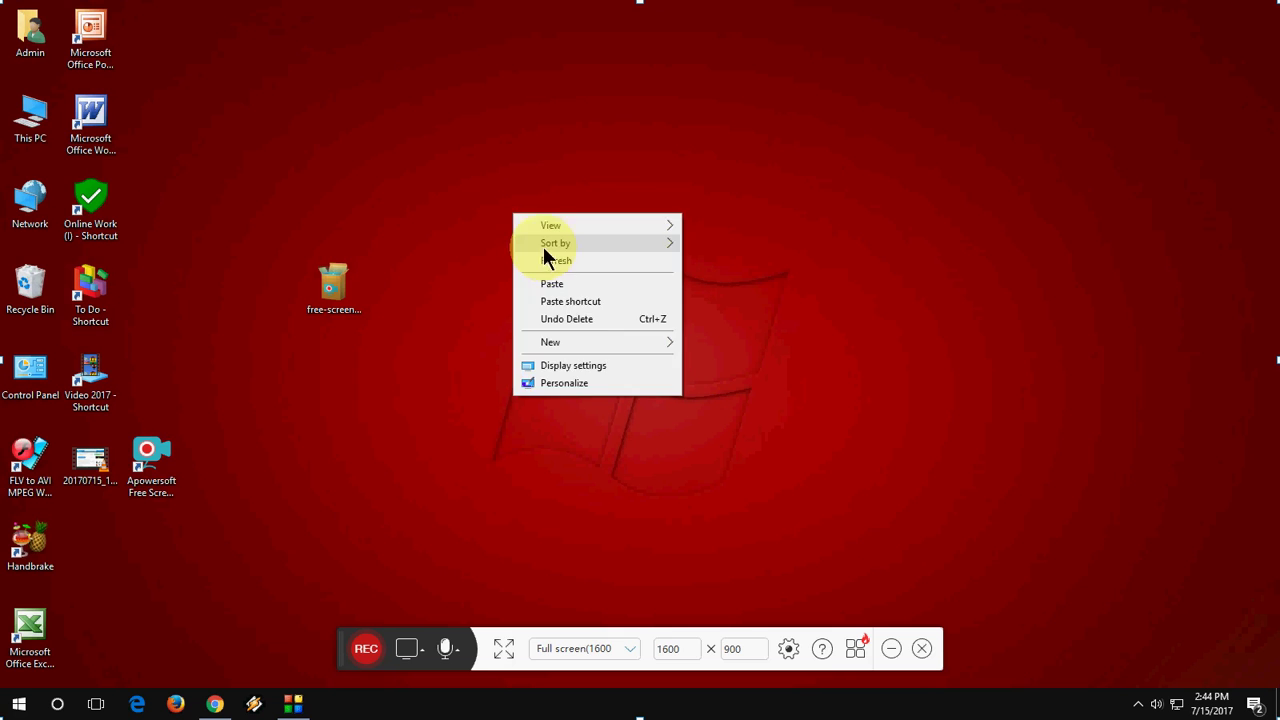
{"action": "left_click", "coordinate": [545, 260]}
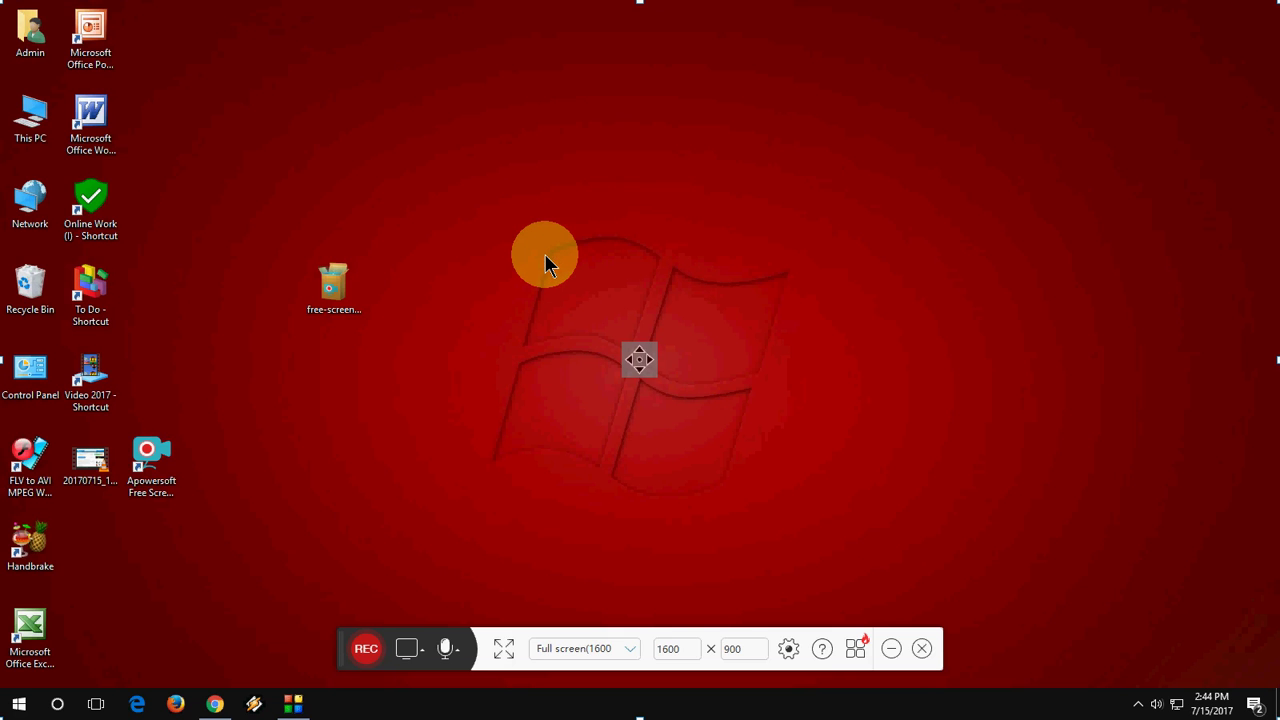